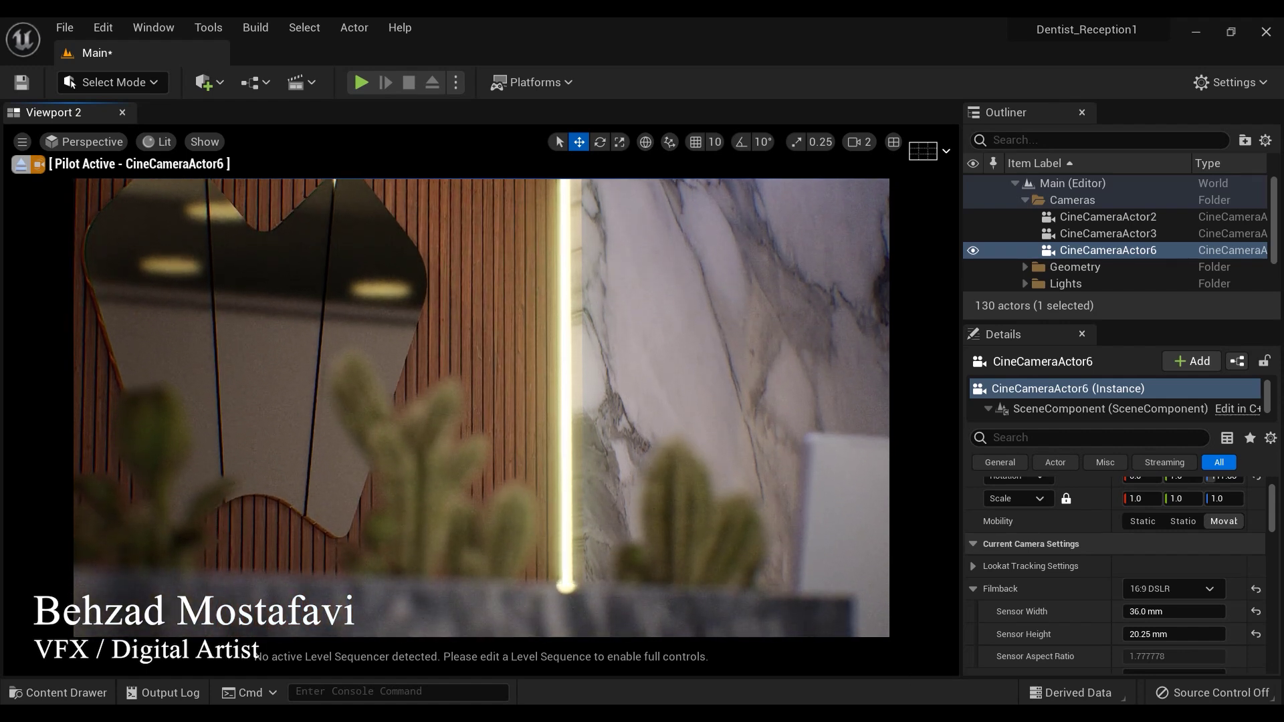
Step: Examine the lens and focus settings of CineCameraActor6
scroll(1103, 602, "down", 6)
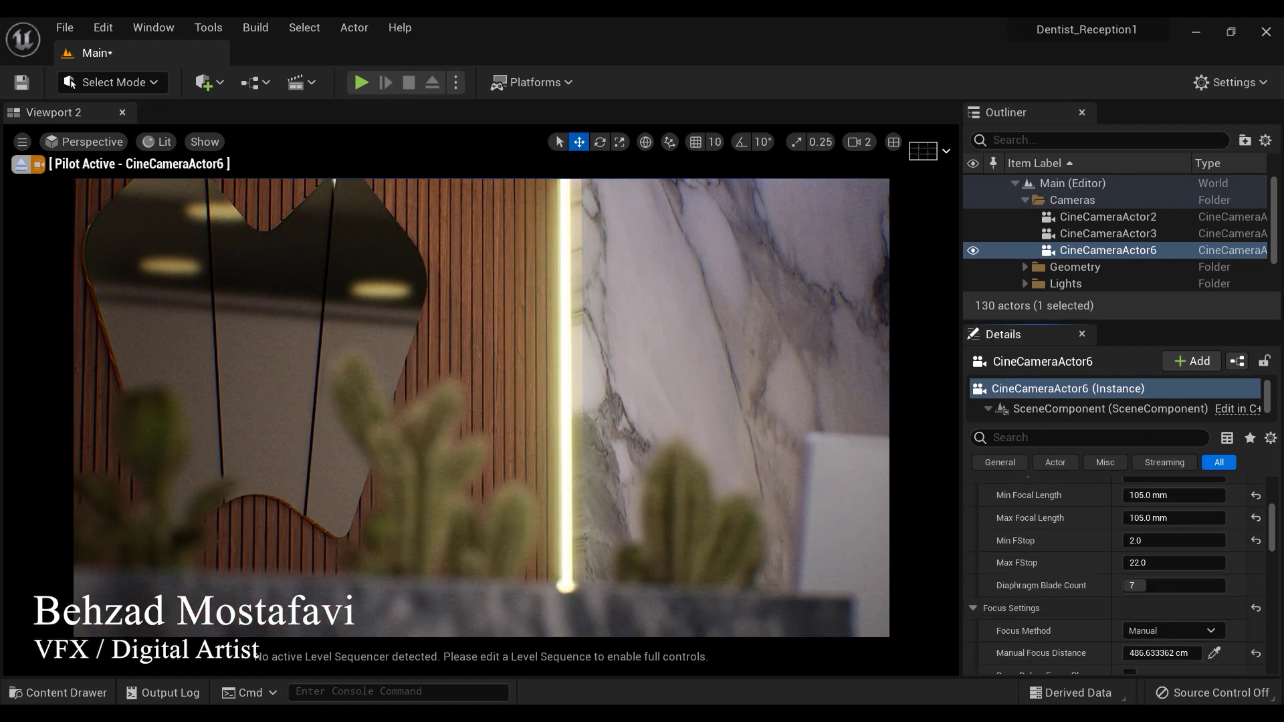
scroll(1155, 575, "down", 2)
mouse_move(1154, 596)
left_mouse_down()
mouse_move(1110, 596)
mouse_move(1154, 597)
left_mouse_up()
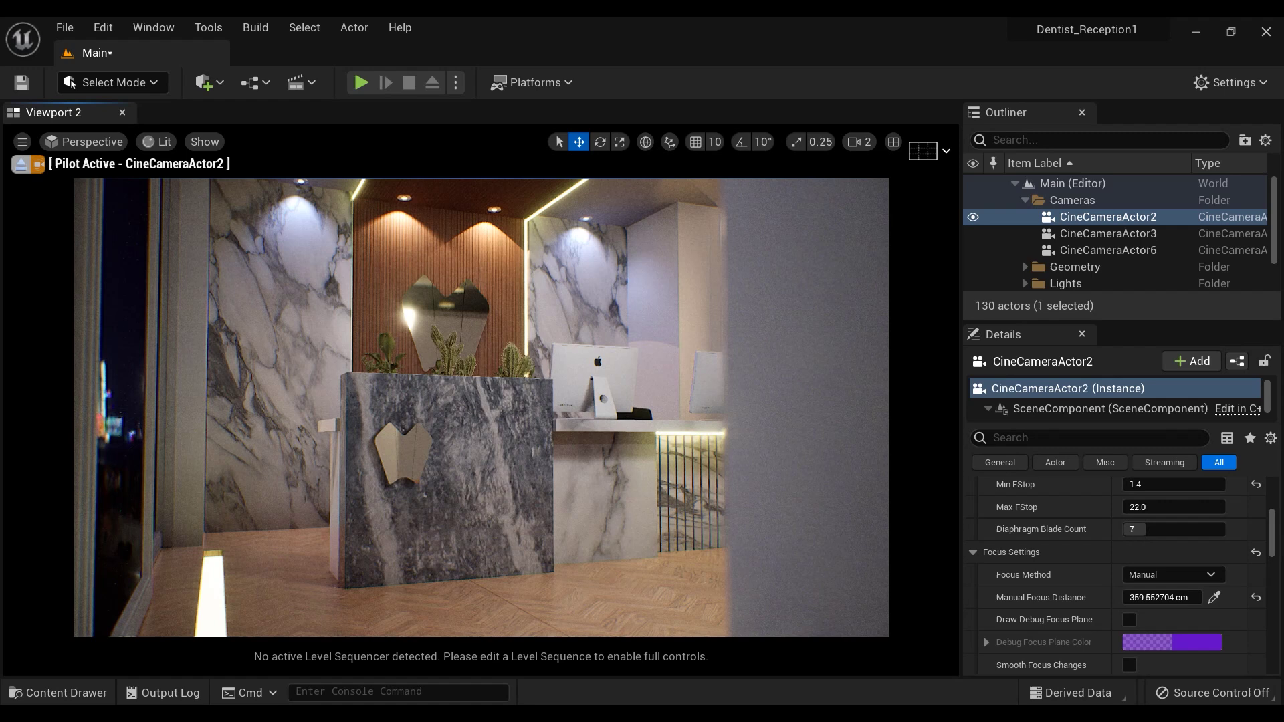
Step: Look over the reception desk and back wall through CineCameraActor2 from different heights
key("q")
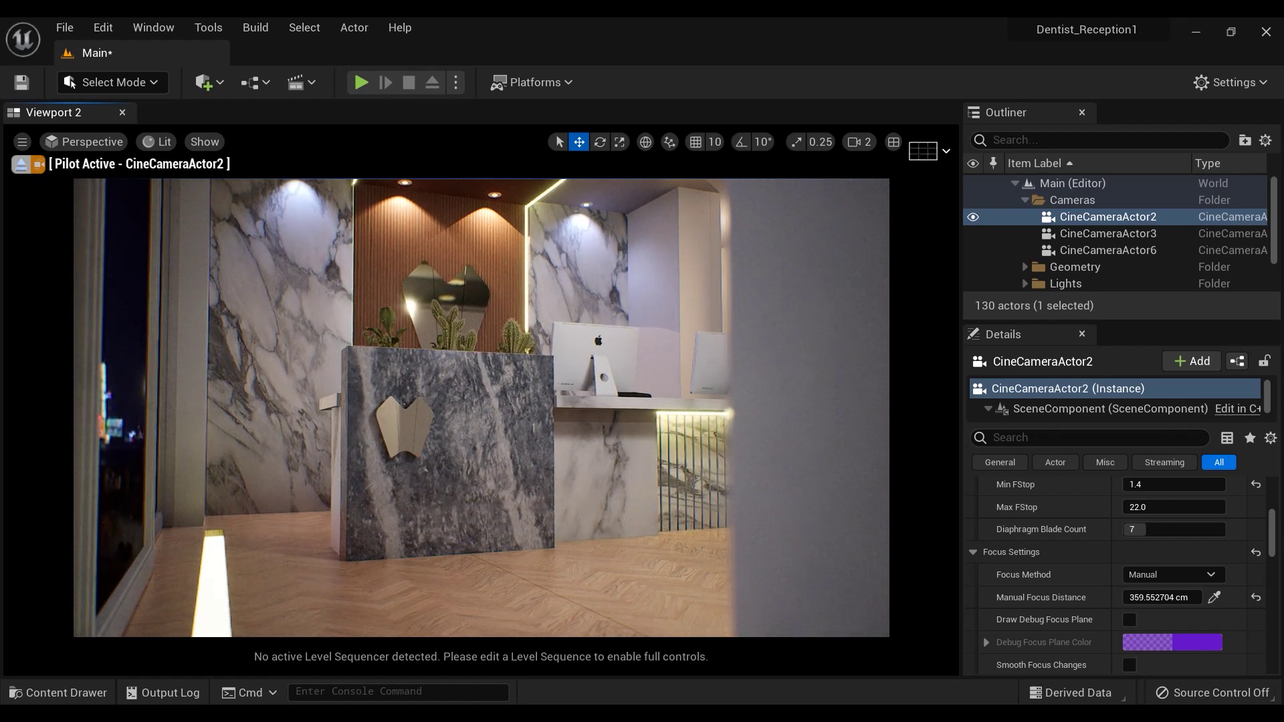
key("d")
key("e")
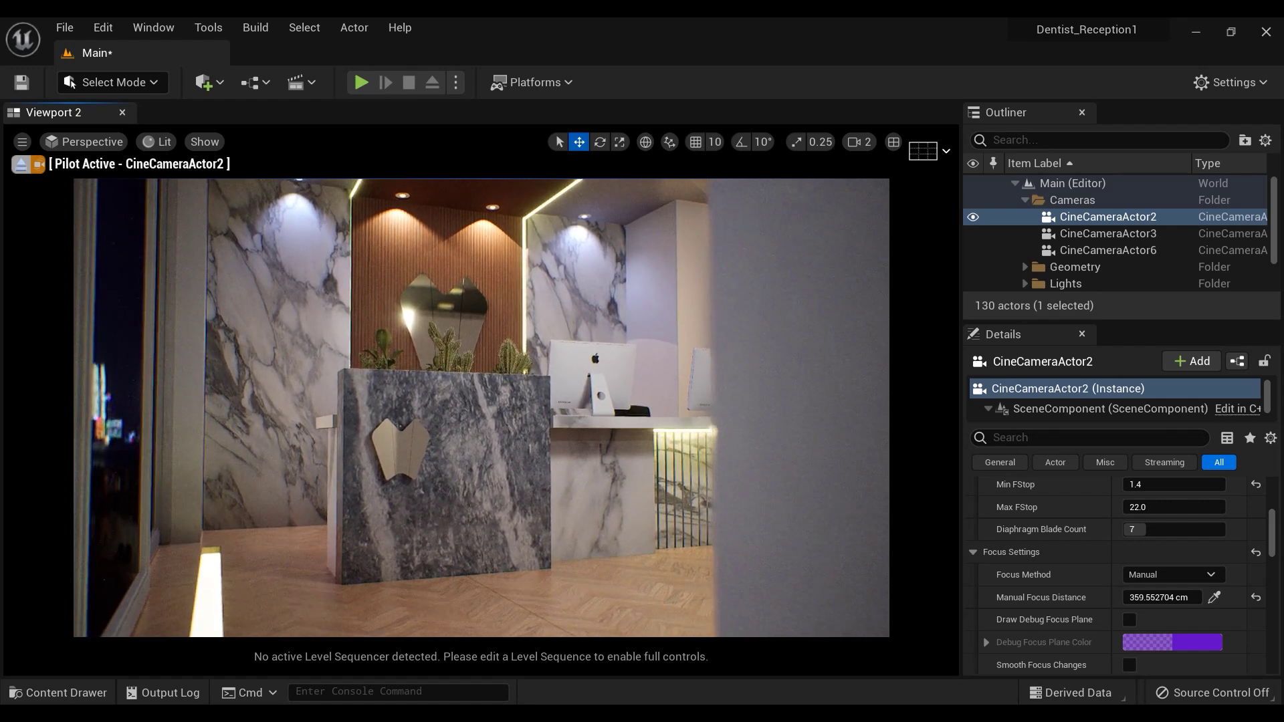
key("d")
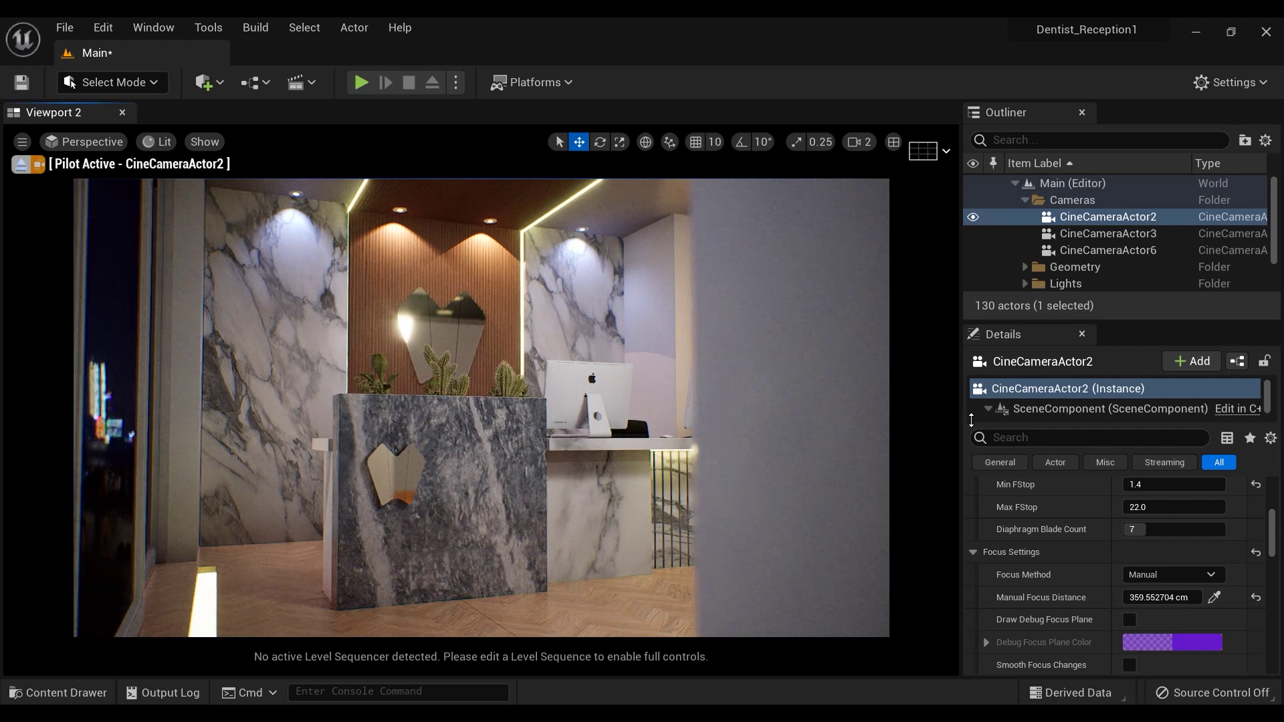
Step: Pilot CineCameraActor3 and look over the reception desk from different heights
right_click(1153, 236)
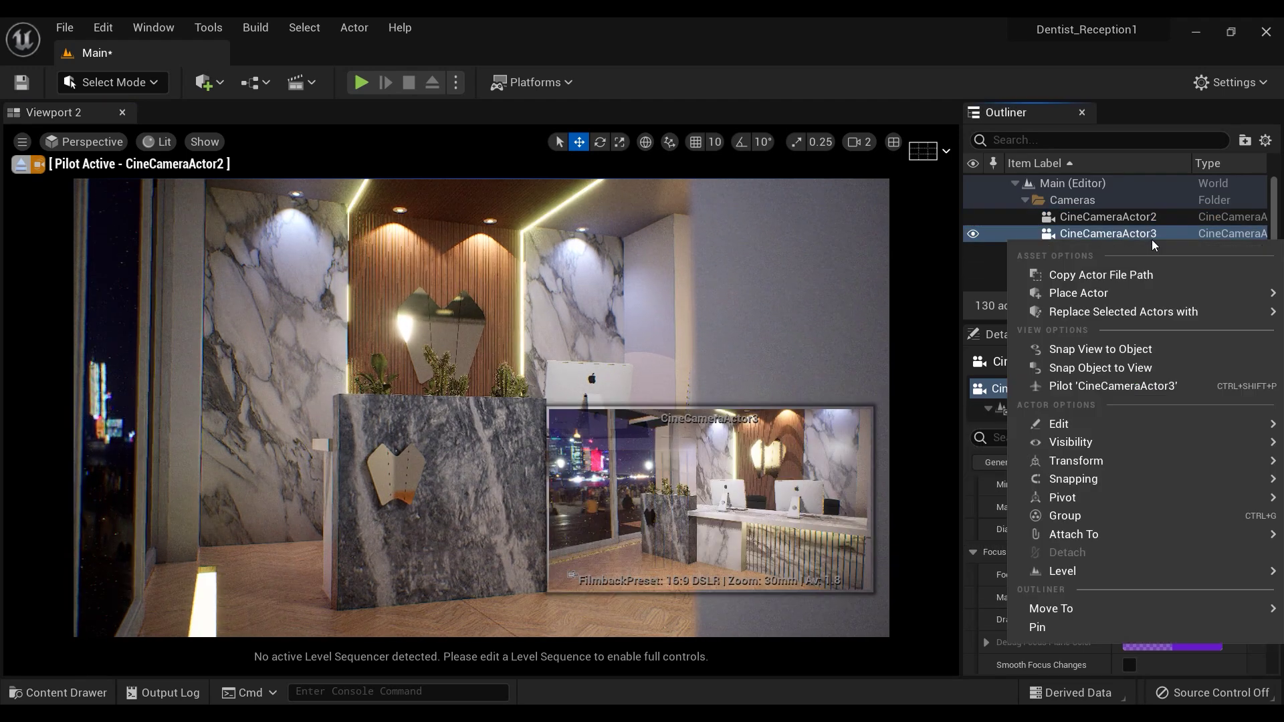
left_click(1112, 386)
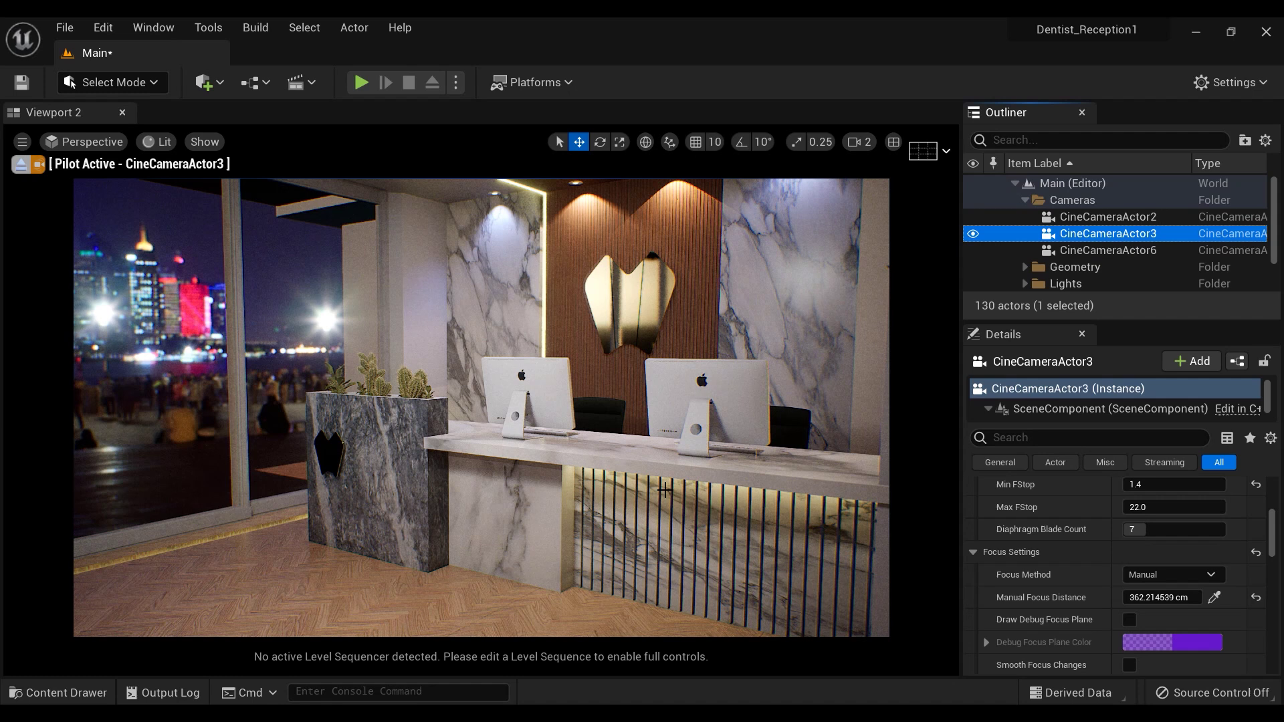
key("e")
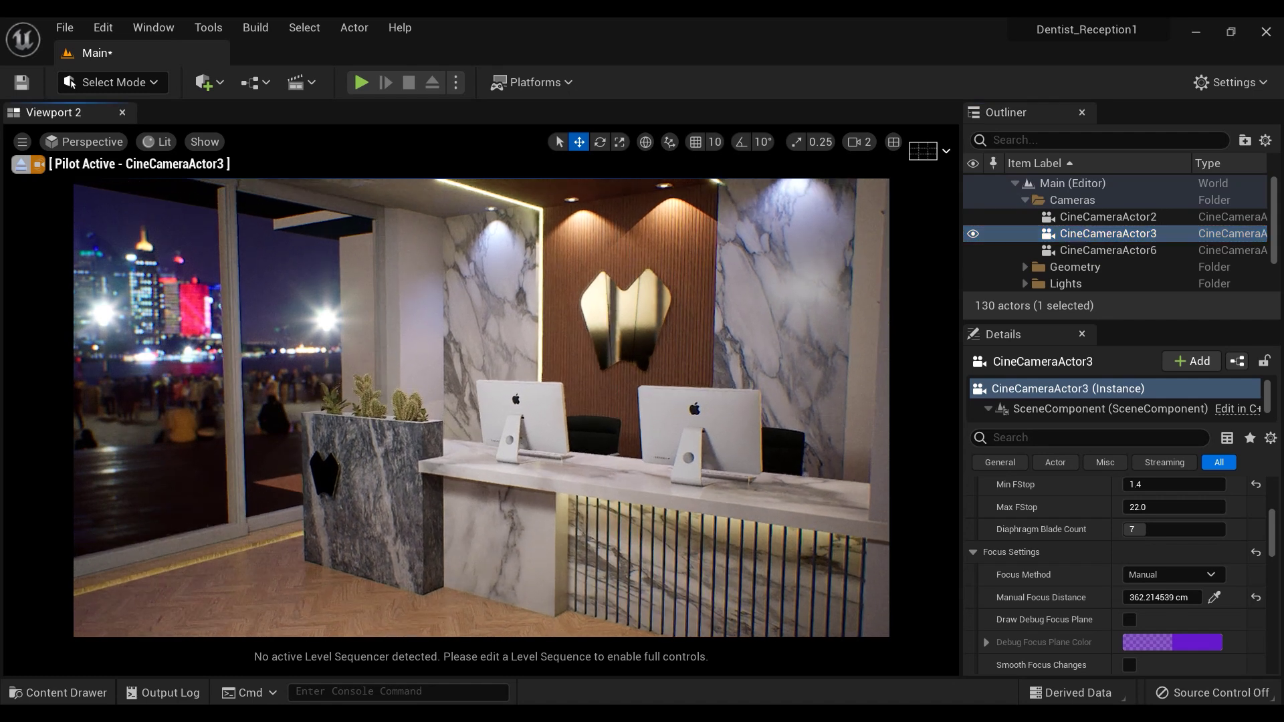
right_click_drag(481, 393, 481, 393)
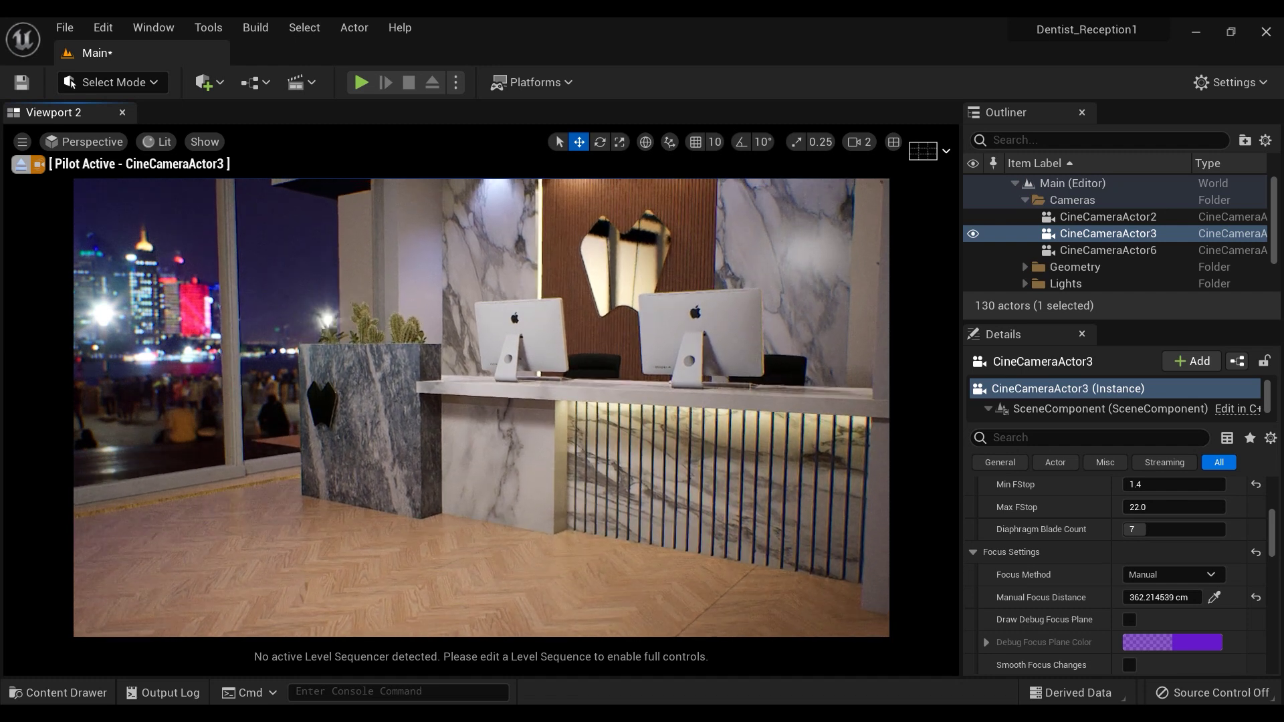
Step: Pilot CineCameraActor6 to view the close-up shot of the wall logo
right_click(1140, 251)
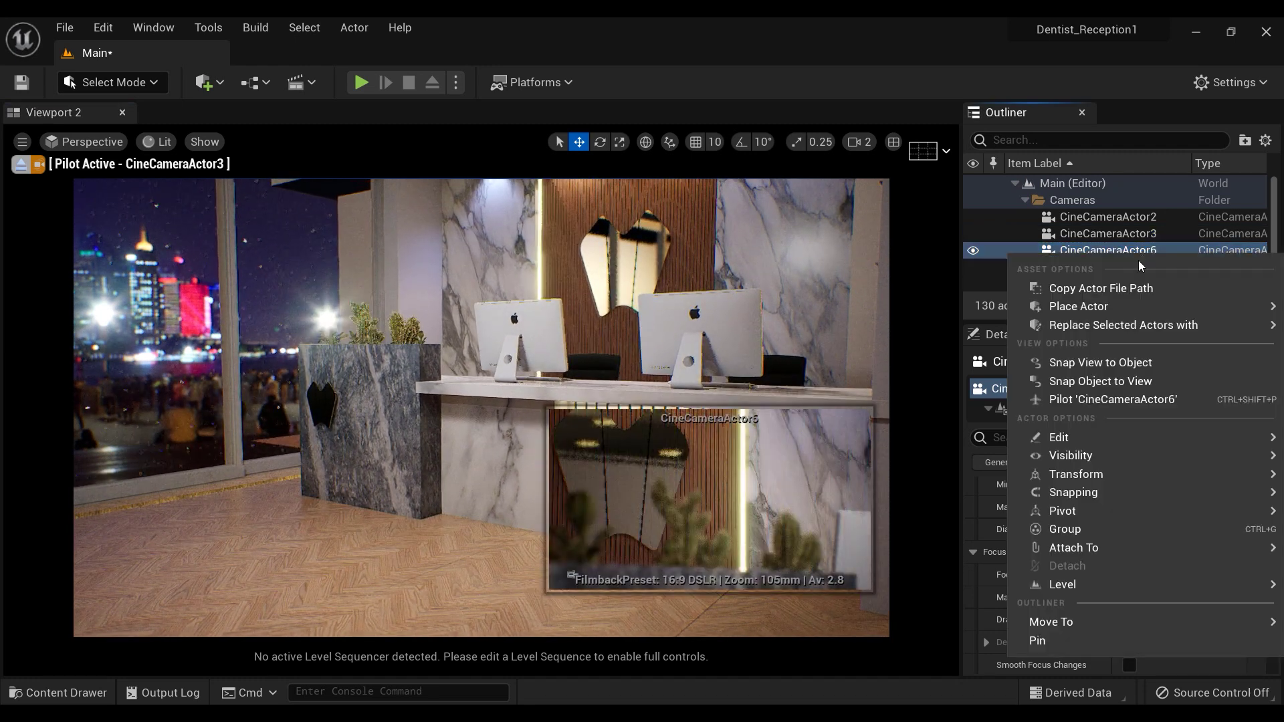
mouse_move(1086, 453)
left_click(1090, 400)
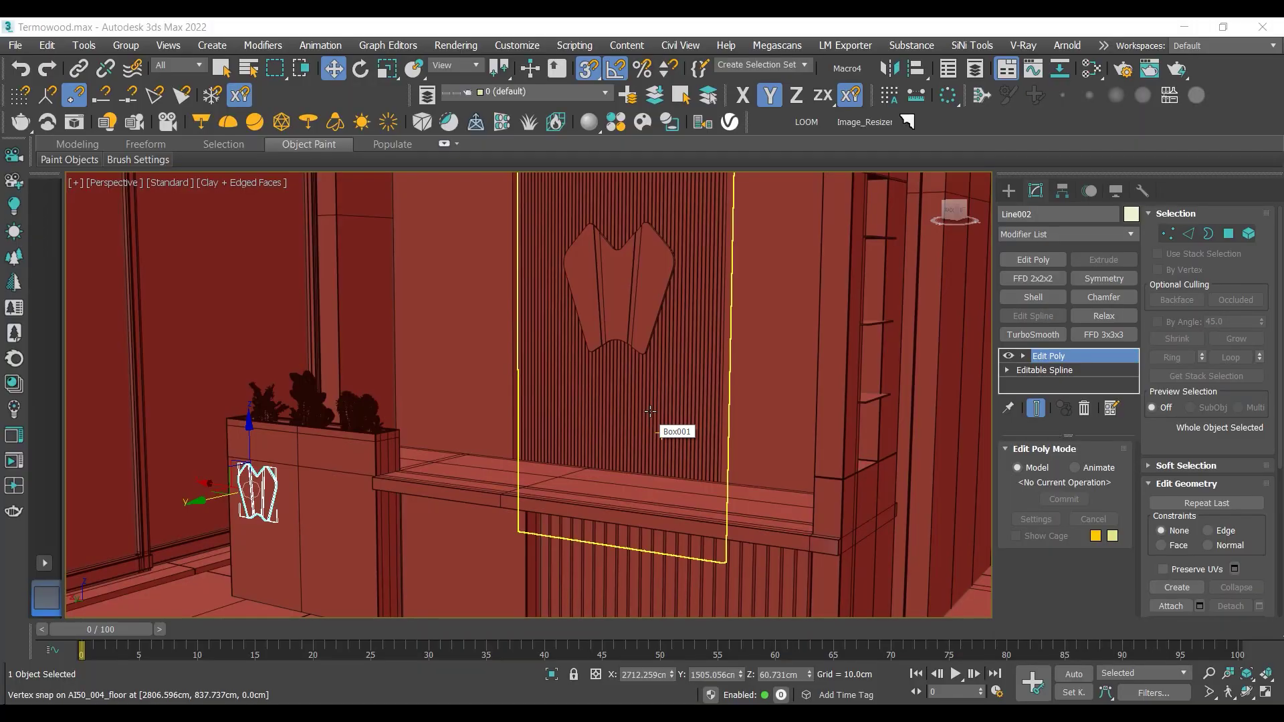
Step: Switch to 3ds Max and delete the slatted panel behind the tooth-shaped wall logo
middle_click_drag(644, 356, 480, 302)
scroll(616, 411, "up", 3)
left_click(565, 399)
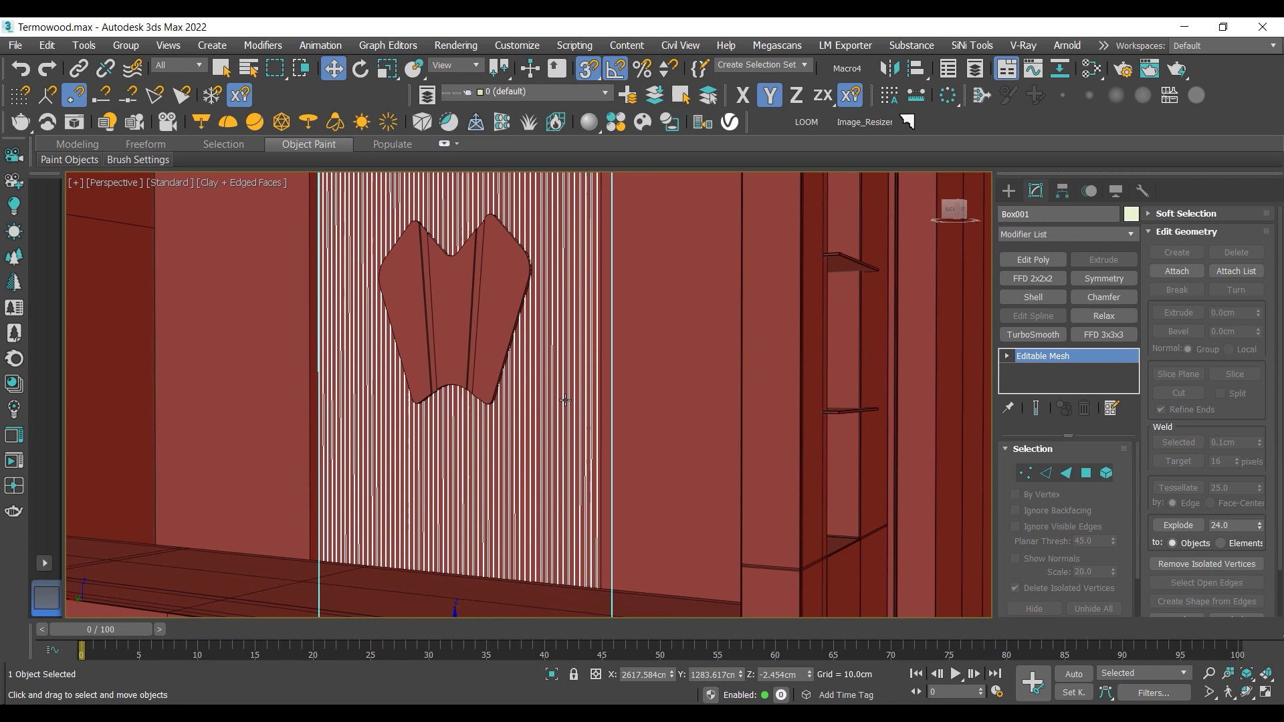
key("Delete")
Step: Move the tooth-shaped wall logo slightly along the Y axis, to about Y 1294.6 cm
left_click(454, 339)
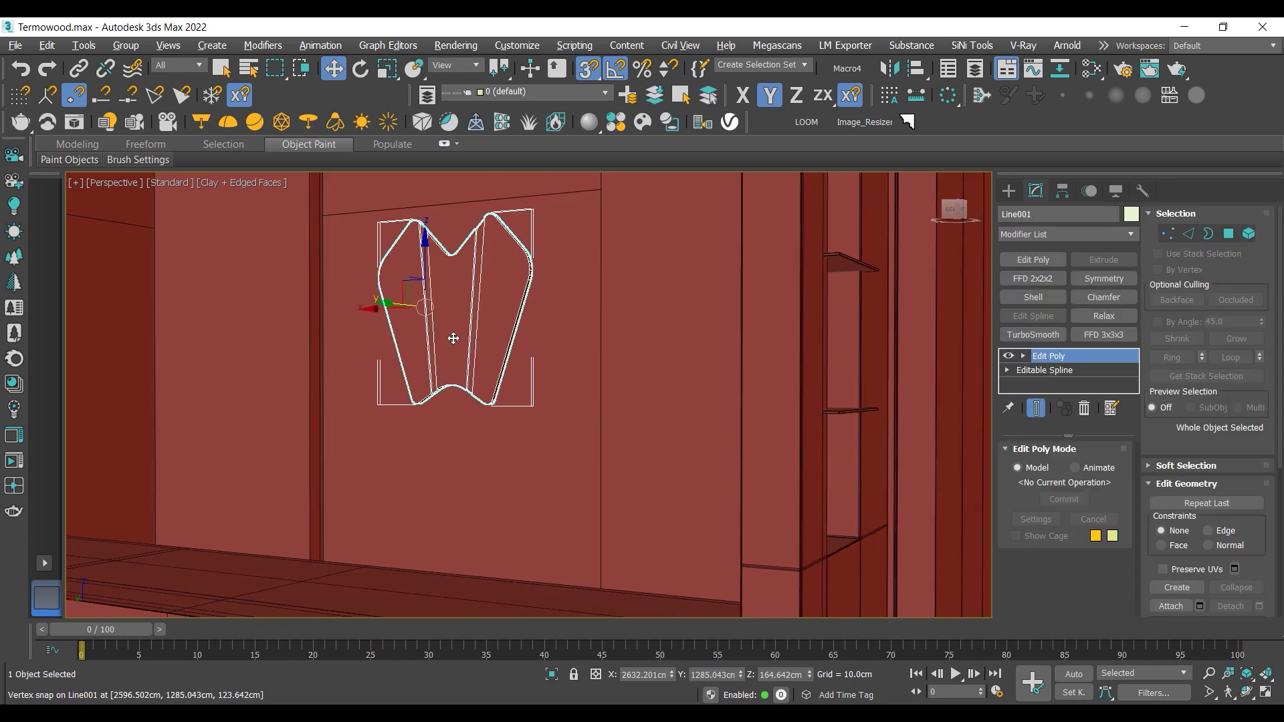
left_click_drag(386, 303, 439, 370)
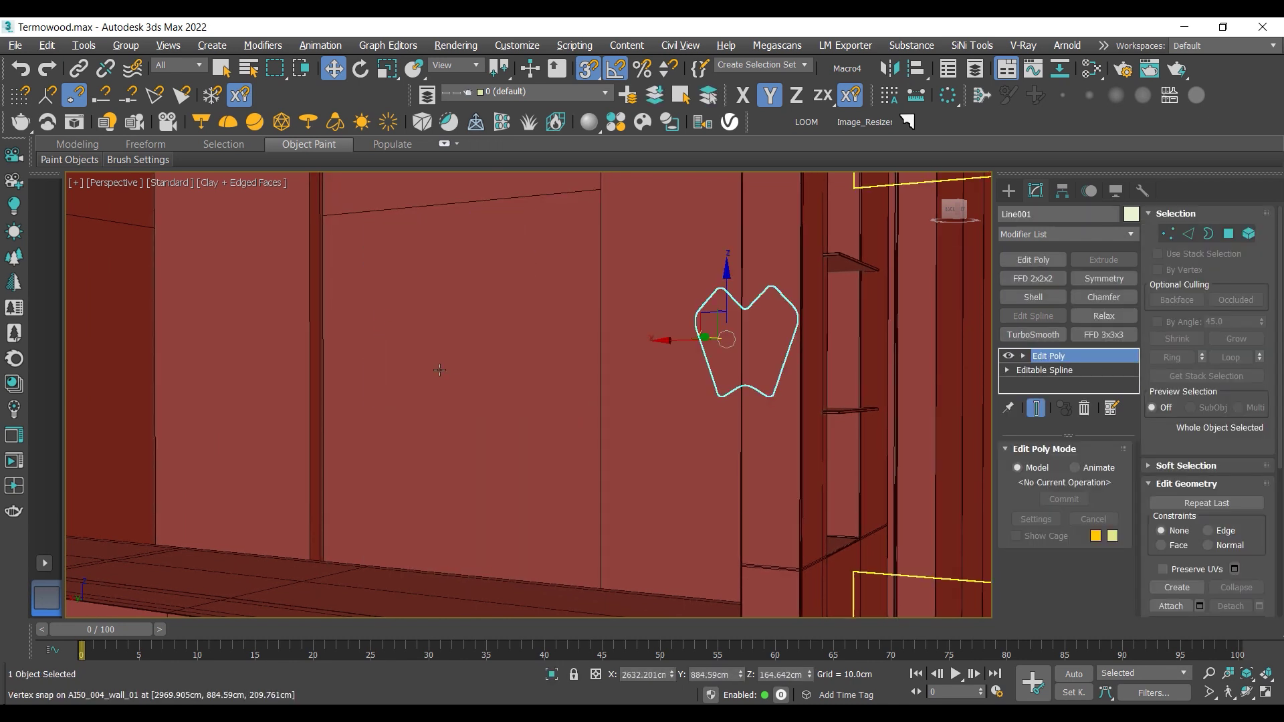
key("ctrl+z")
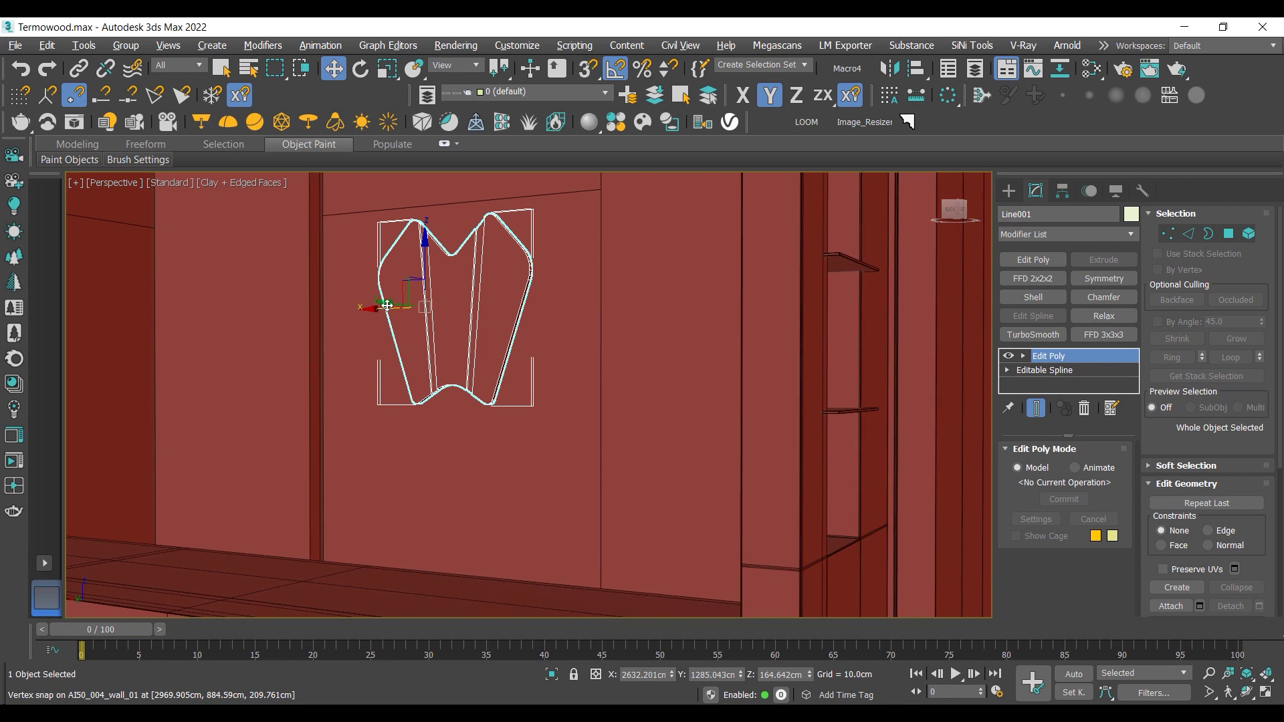
mouse_move(386, 307)
left_mouse_down()
mouse_move(366, 308)
mouse_move(377, 303)
left_mouse_up()
key("ctrl+z")
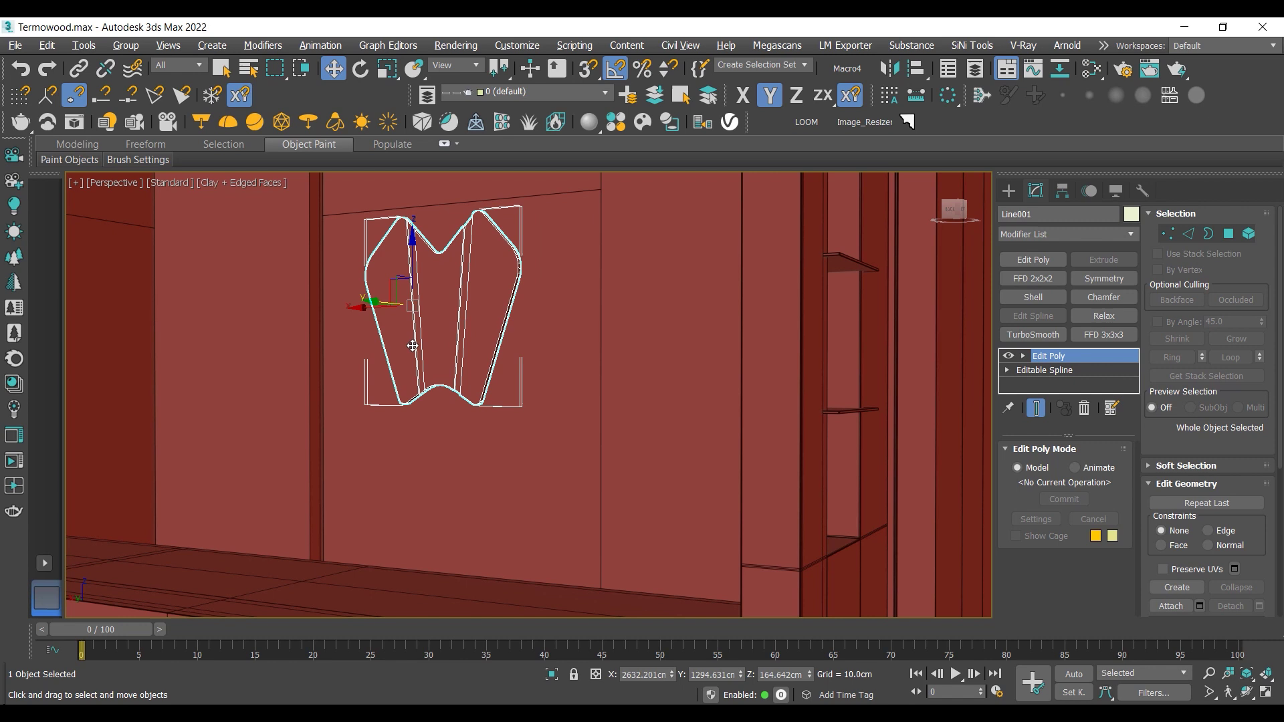
Step: Create a box filling the wall bay behind the logo, about 9.5 cm long, 149.3 cm wide and 252.7 cm high, snapped to its corners
middle_click_drag(413, 345, 418, 386, "alt")
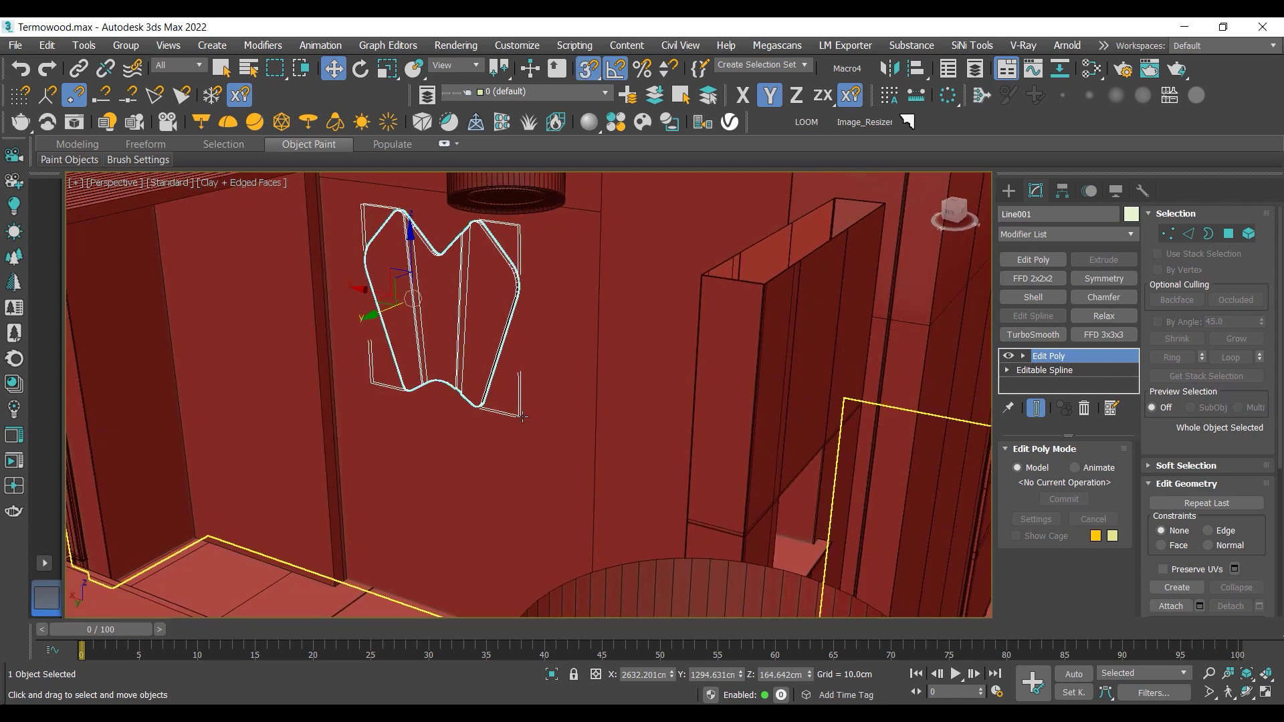
middle_click_drag(523, 417, 516, 379, "alt")
left_click(1009, 191)
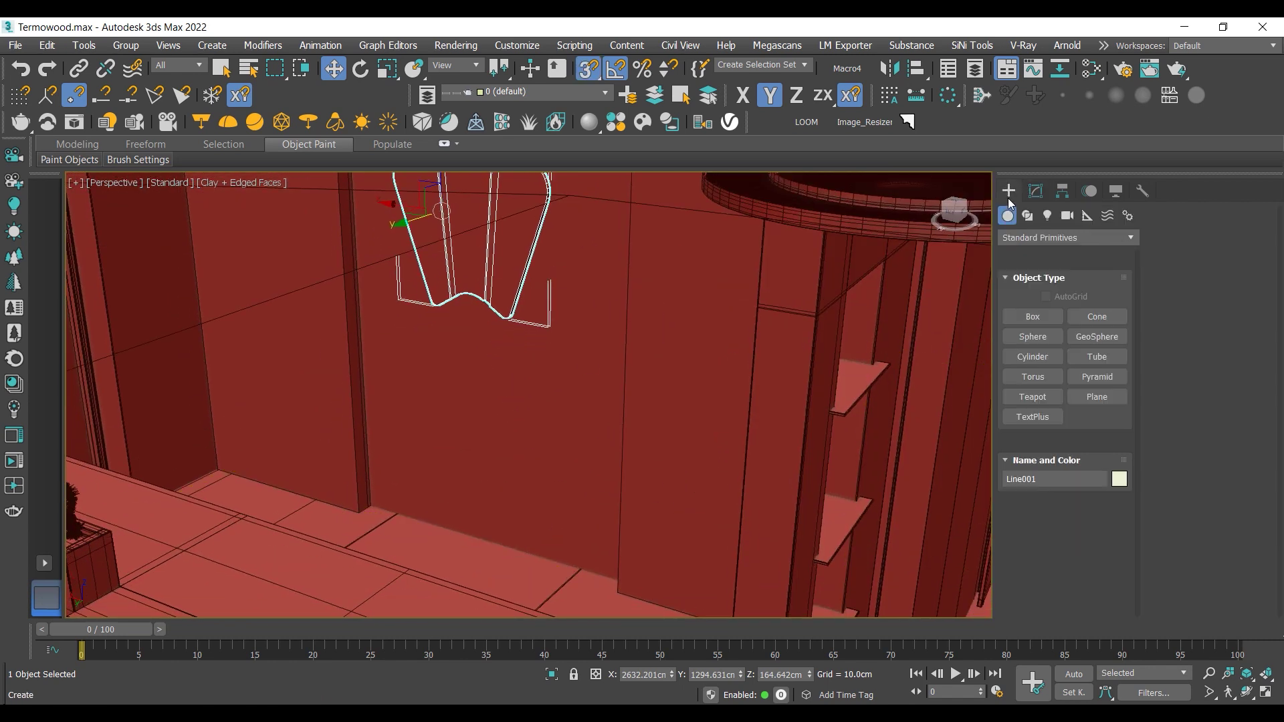
left_click(1023, 297)
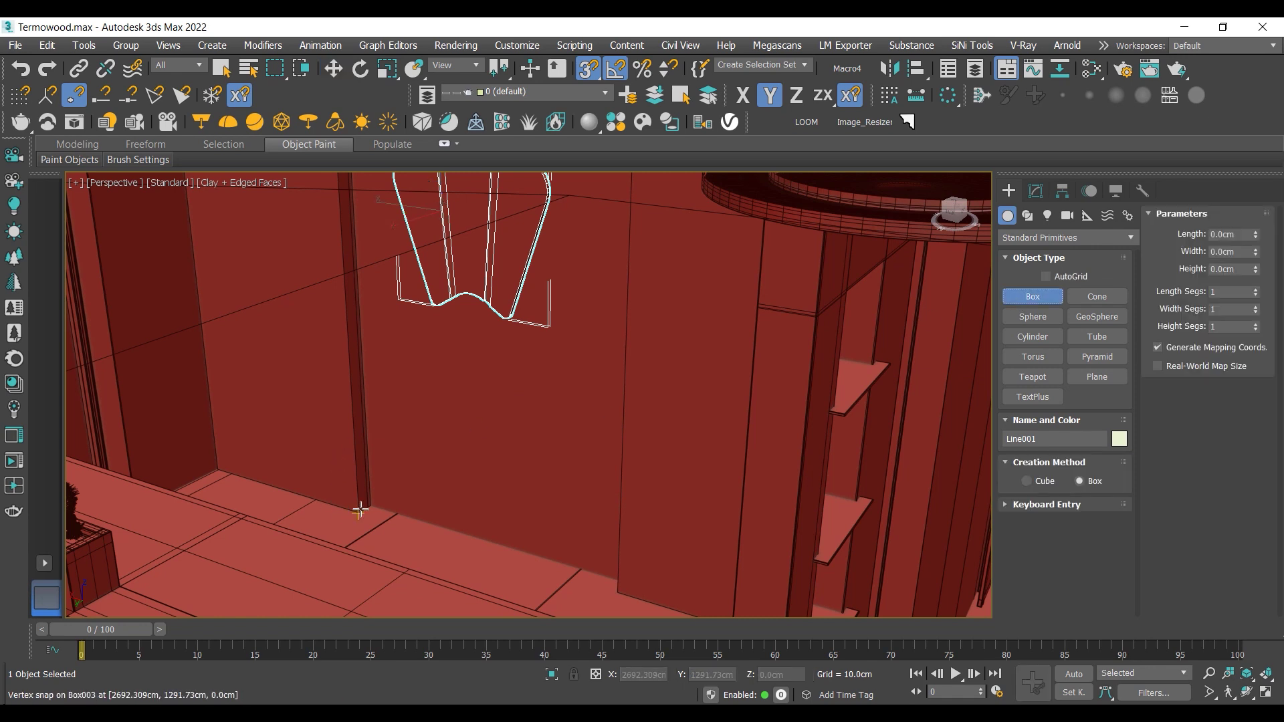
left_click_drag(359, 510, 424, 511)
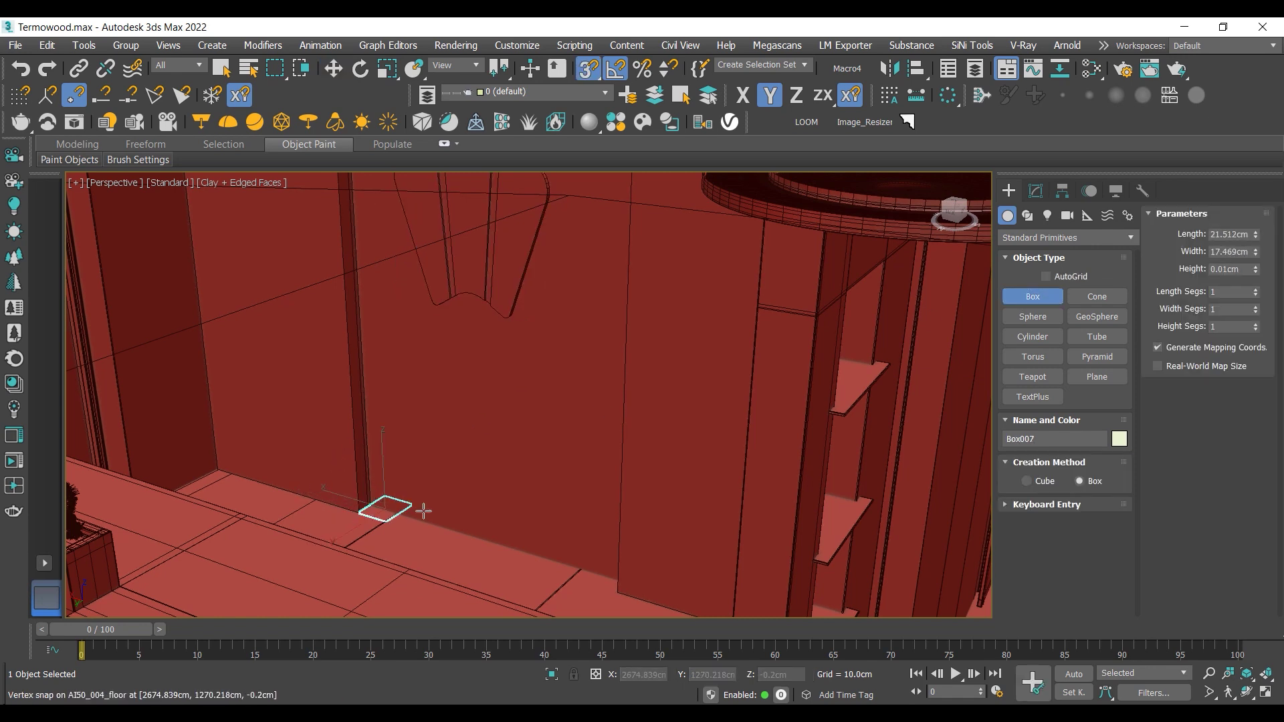
left_click_drag(591, 571, 629, 569)
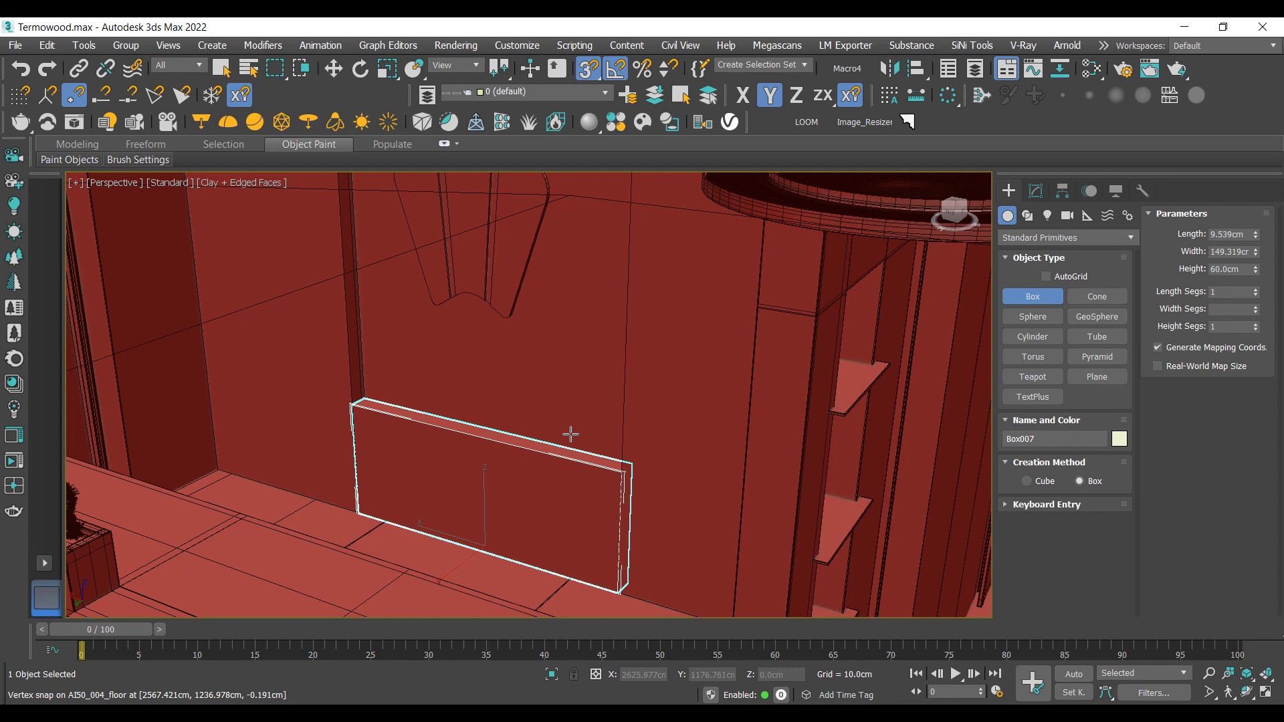
middle_click_drag(553, 335, 559, 493, "alt")
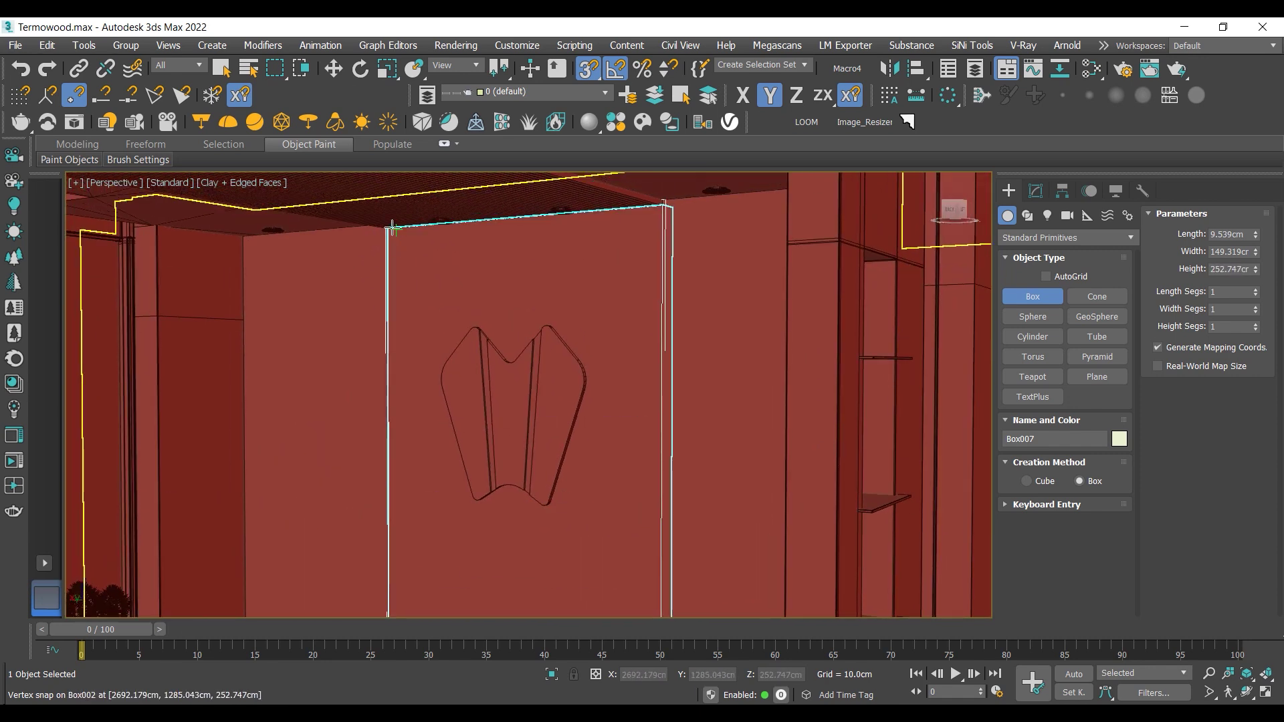
left_click(707, 398)
Step: Apply the RayFire Slice modifier to the new box behind the logo
left_click(1035, 191)
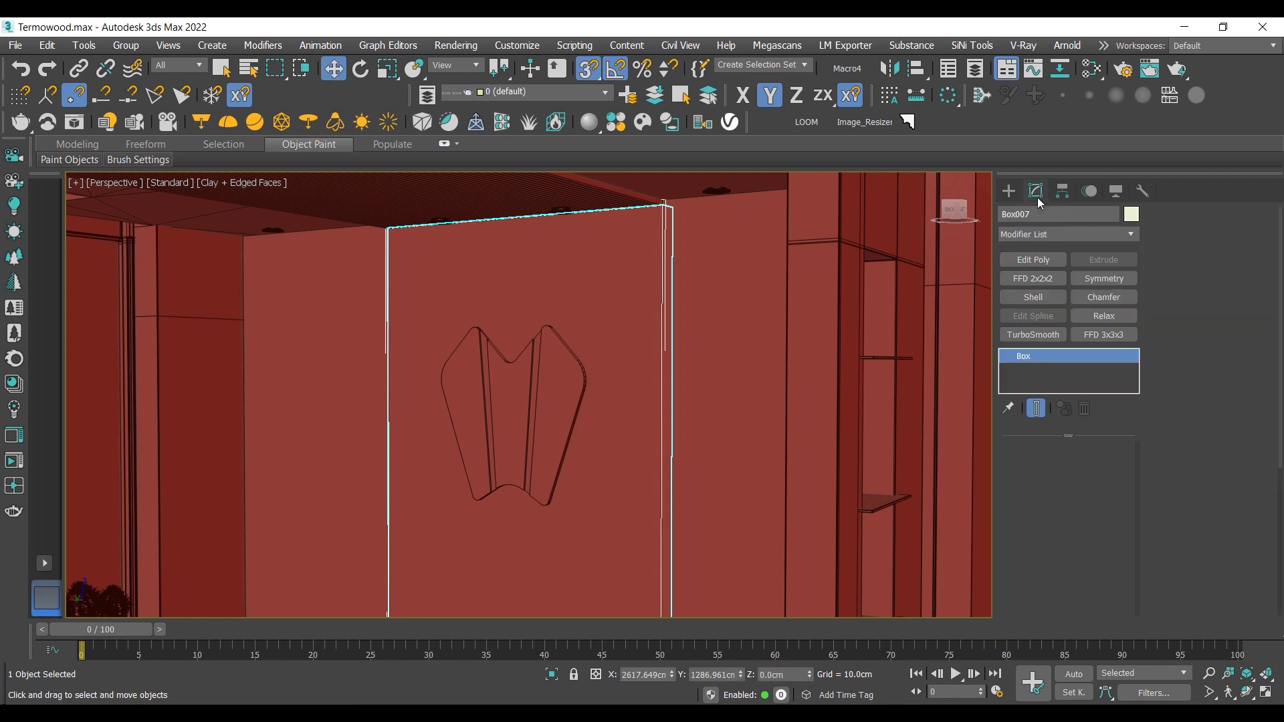
left_click(1053, 234)
key("r")
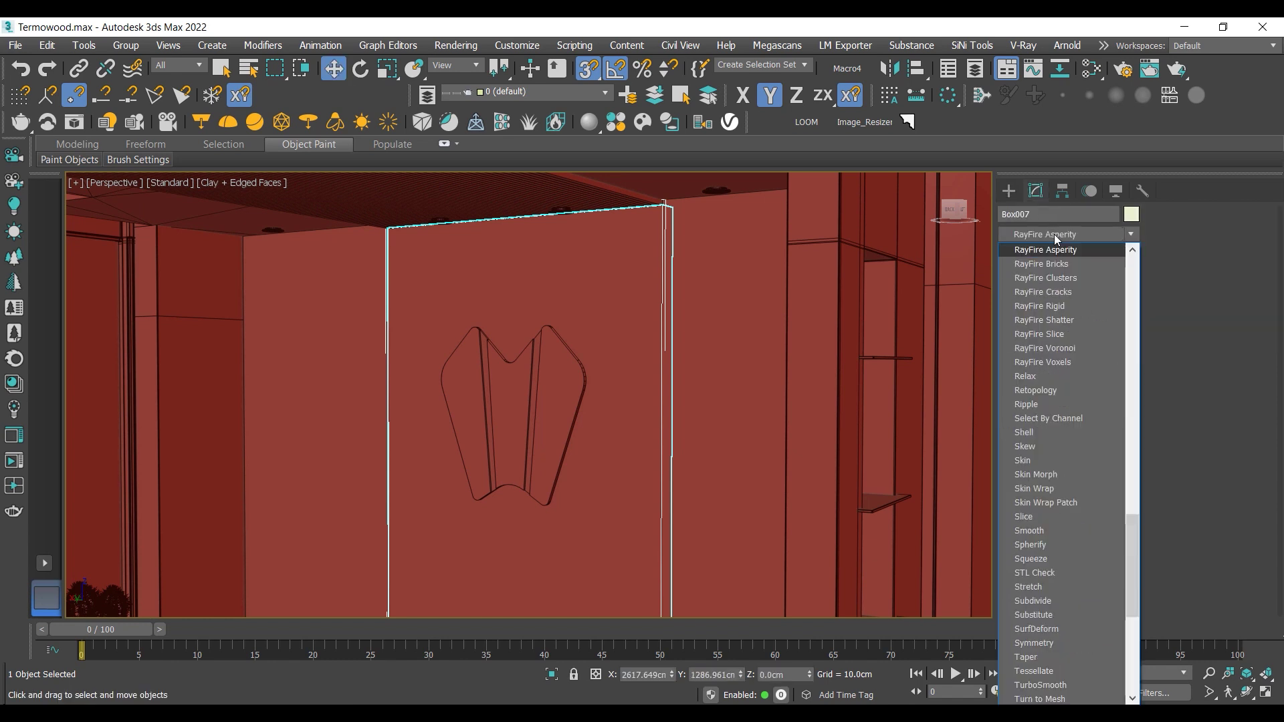
left_click(1073, 333)
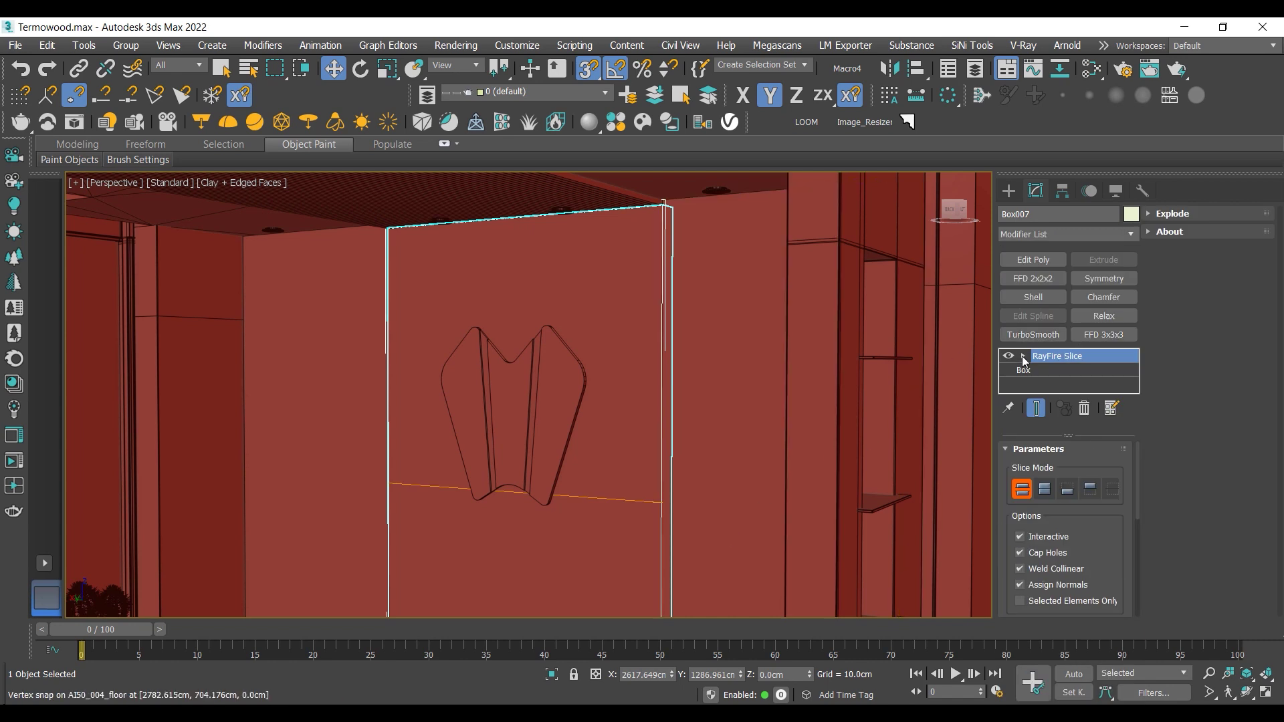
Step: Rotate the modifier's slice plane from horizontal to vertical so the box is cut lengthwise
left_click(1059, 371)
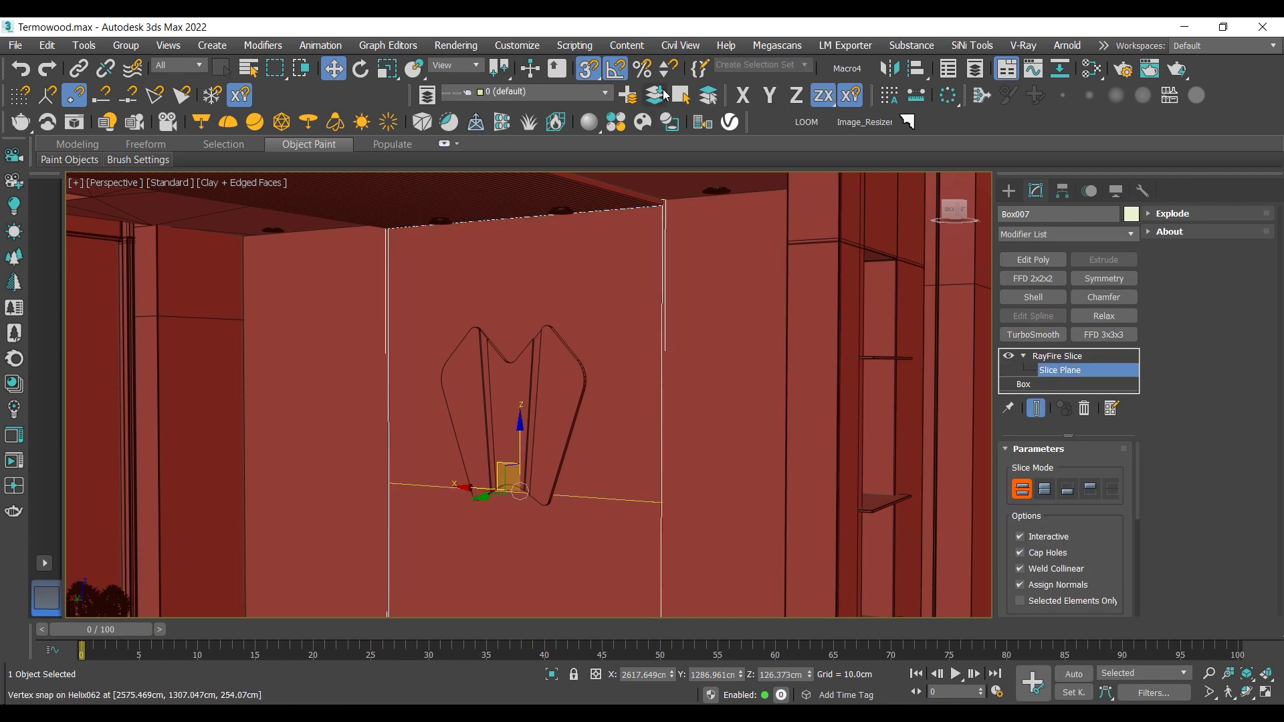
key("e")
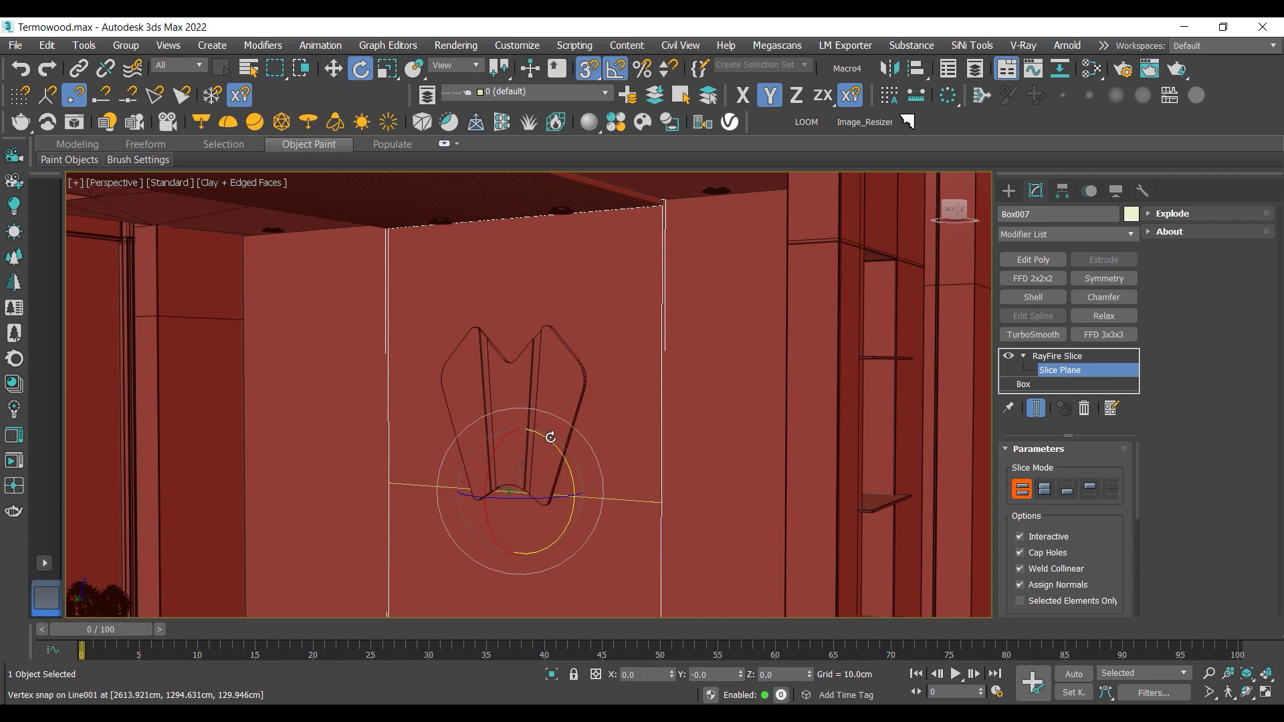
left_click_drag(547, 441, 573, 481)
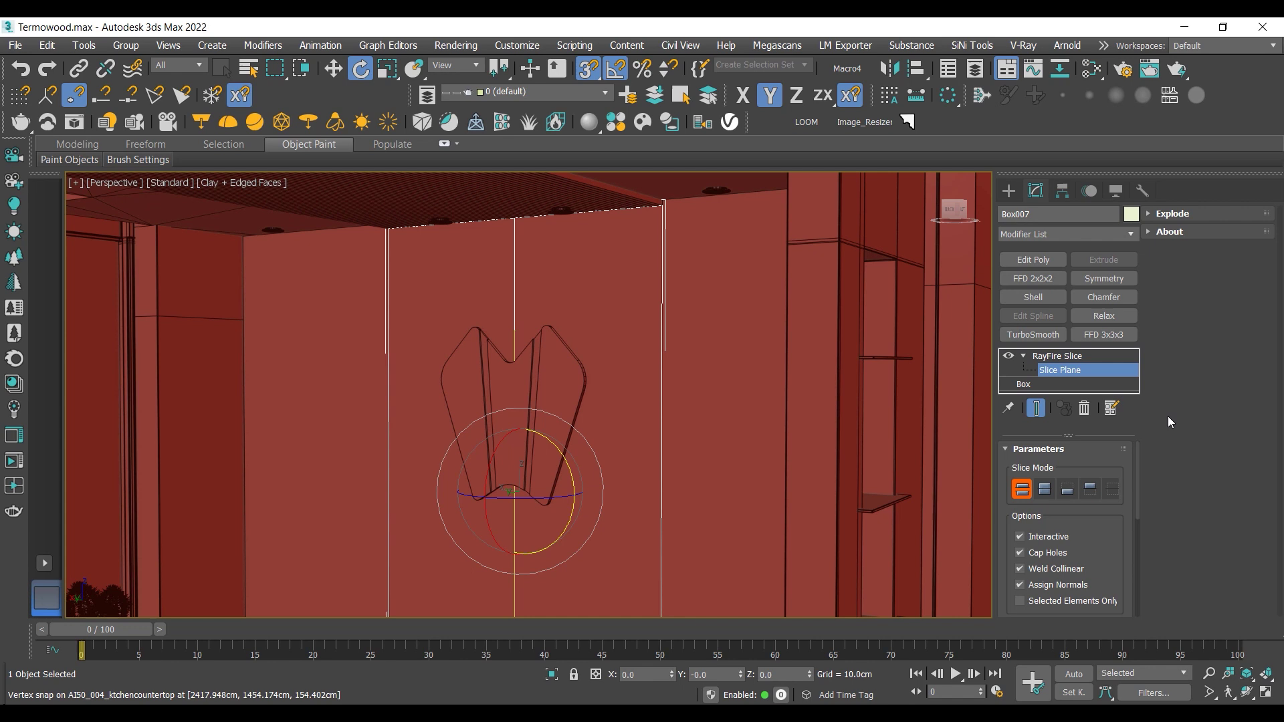
left_click(1080, 358)
Step: Set the RayFire slicing to 48 slices with a 3.26 cm offset and a 0.71 cm gap to form vertical slats
scroll(1129, 495, "down", 5)
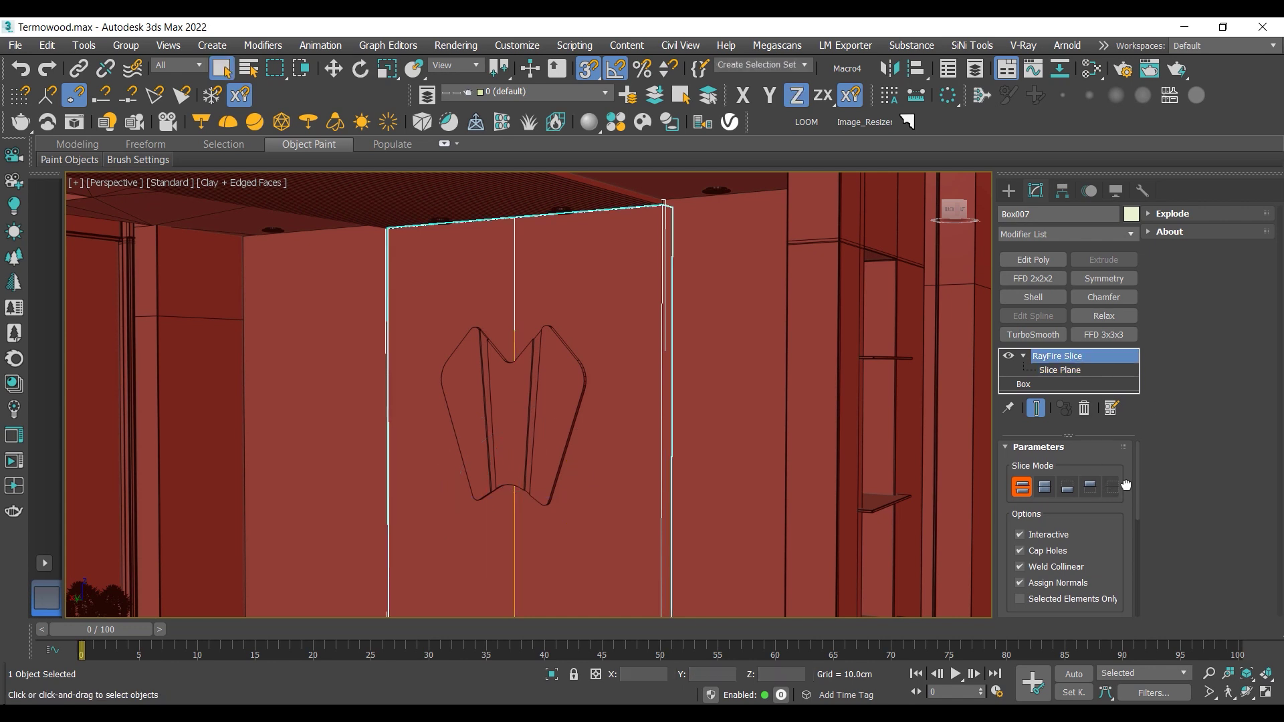
left_click_drag(1112, 527, 1115, 490)
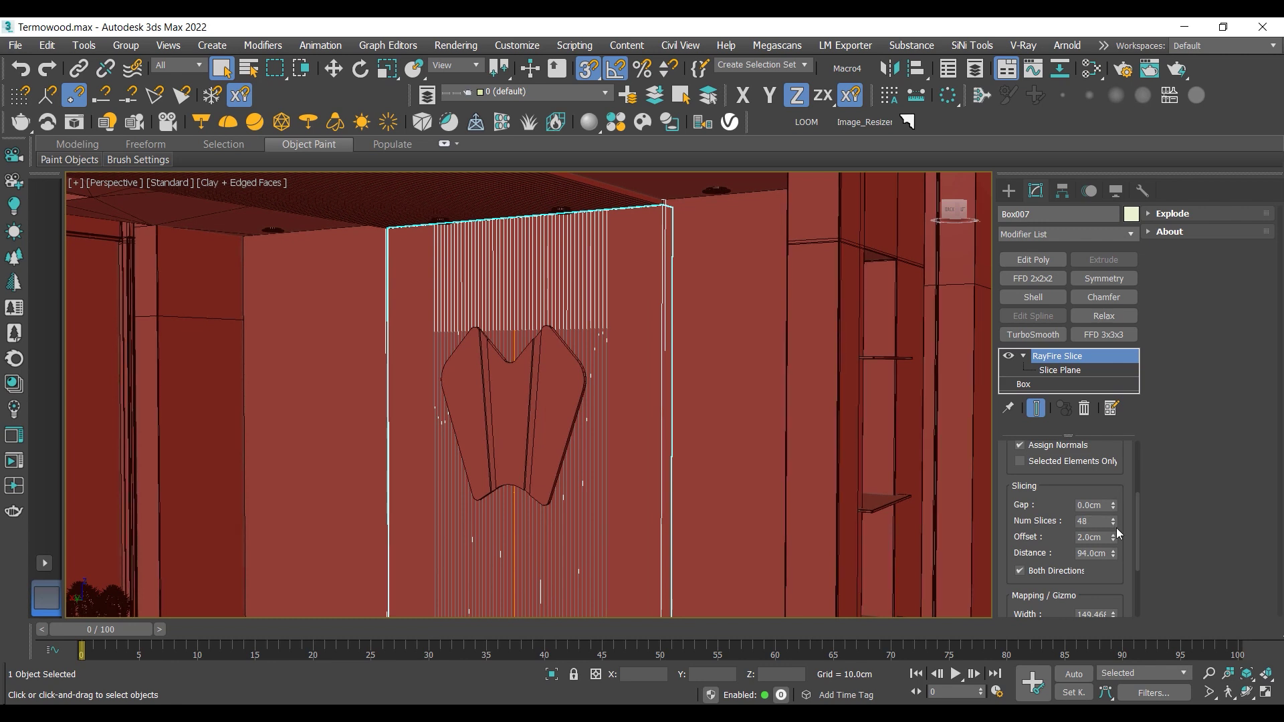
mouse_move(1112, 540)
left_mouse_down()
mouse_move(1119, 506)
mouse_move(1121, 559)
left_mouse_up()
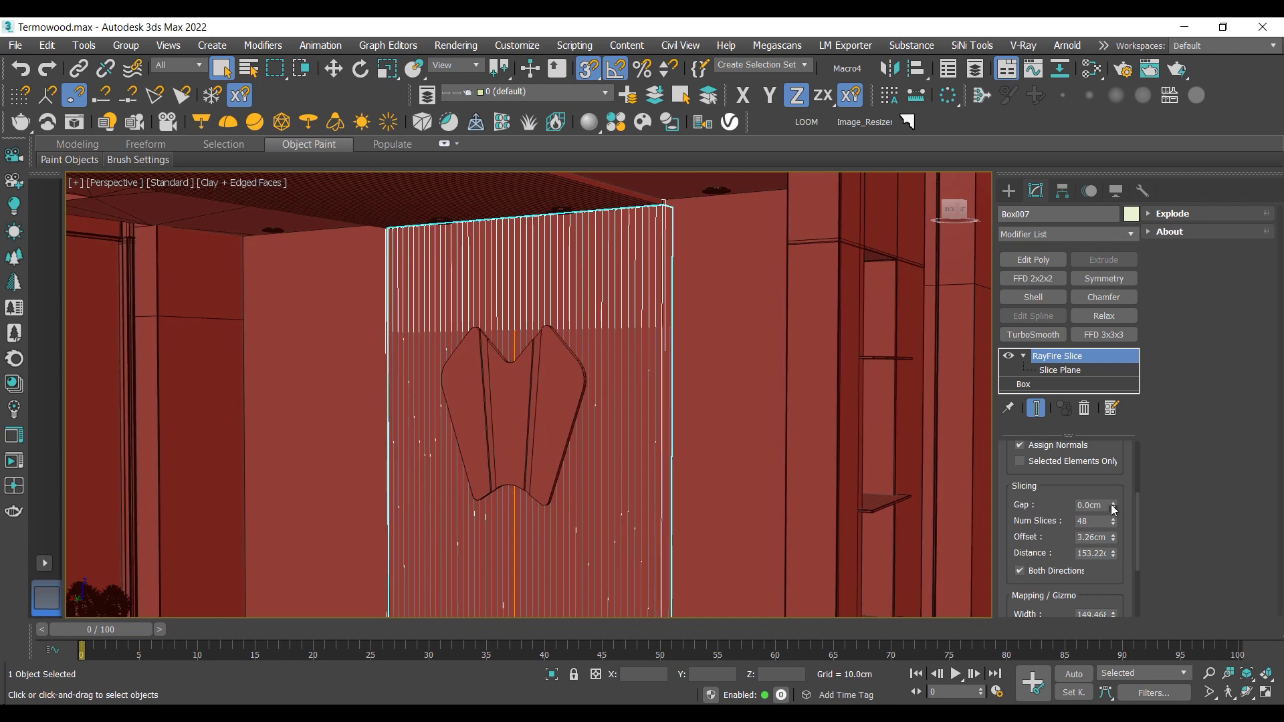
left_click_drag(1113, 507, 1118, 509)
scroll(625, 479, "up", 3)
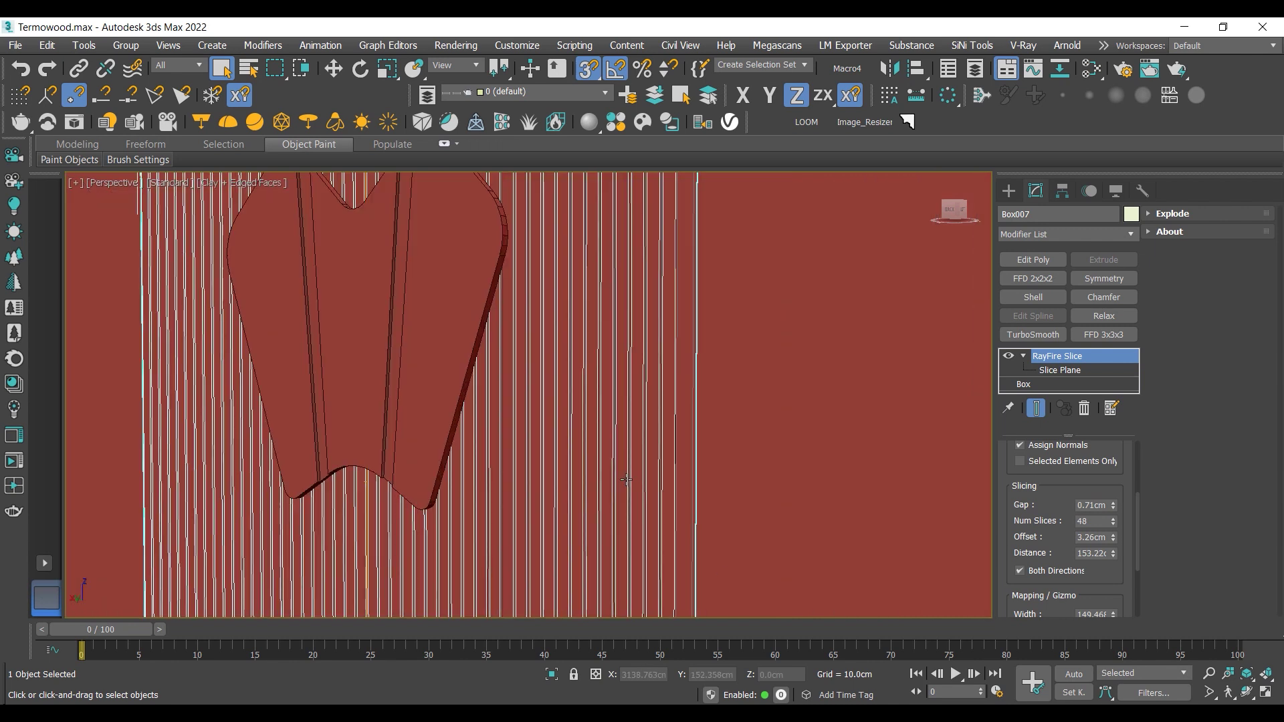
scroll(625, 479, "up", 5)
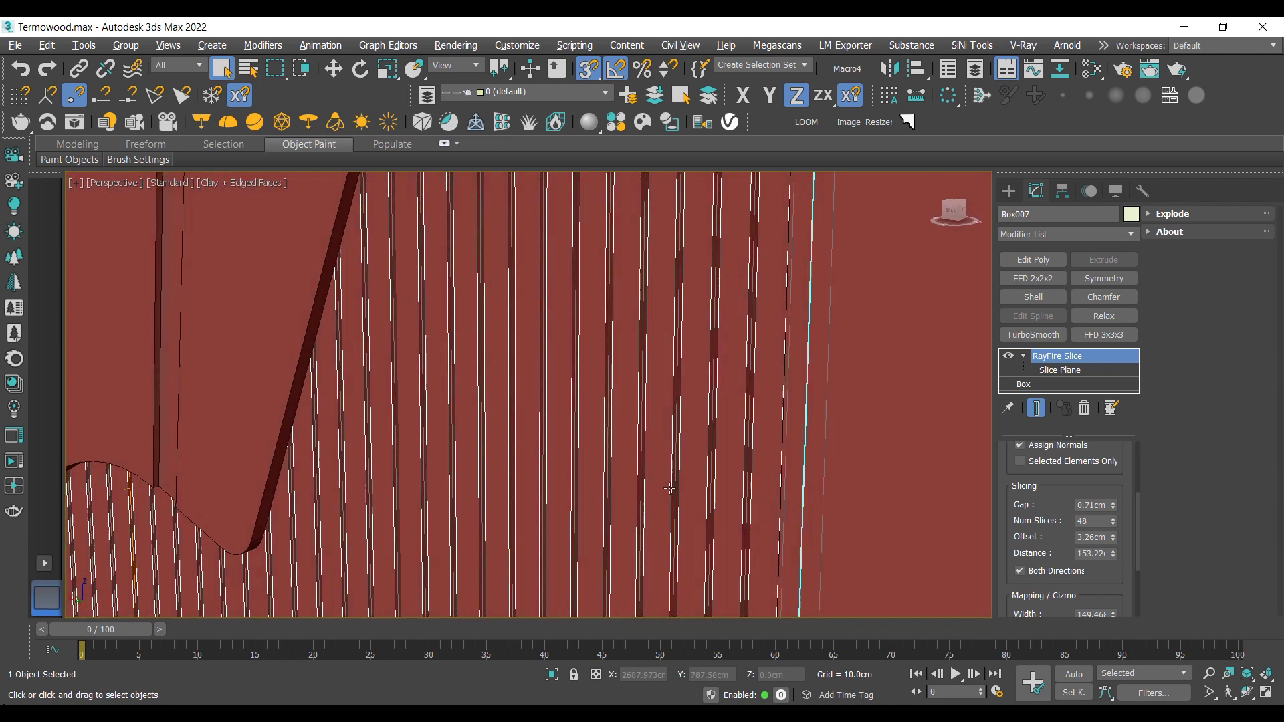
scroll(668, 481, "down", 4)
middle_click_drag(676, 452, 625, 390, "alt")
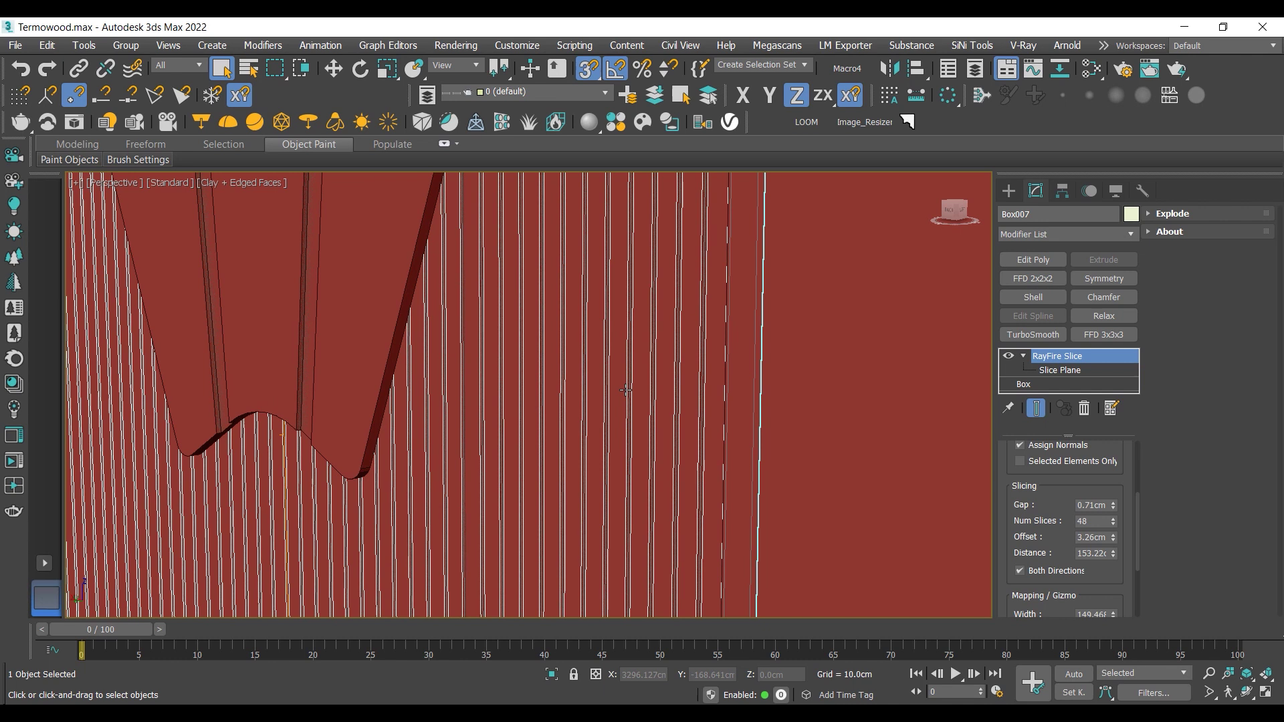
Step: Move the tooth-shaped logo along the Y axis so it stands in front of the new slats
left_click(297, 312)
scroll(348, 351, "down", 4)
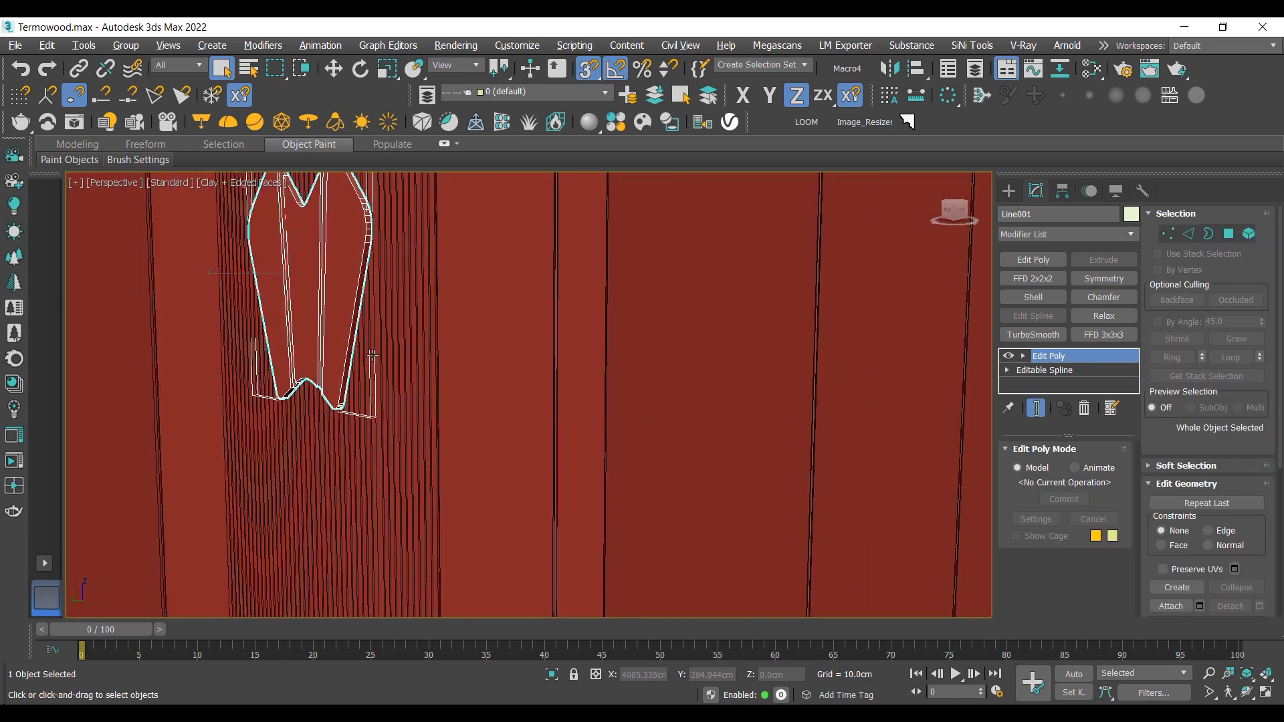
middle_click_drag(359, 362, 498, 457, "alt")
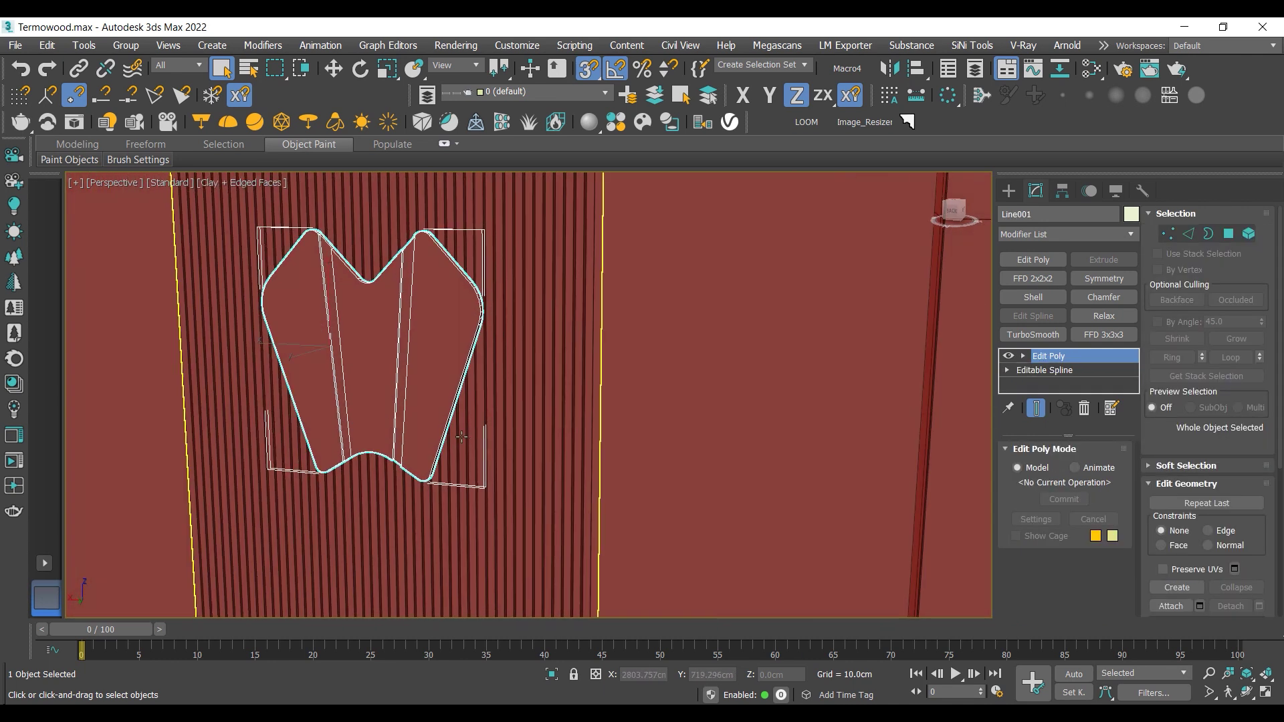
key("w")
left_click_drag(306, 351, 368, 350)
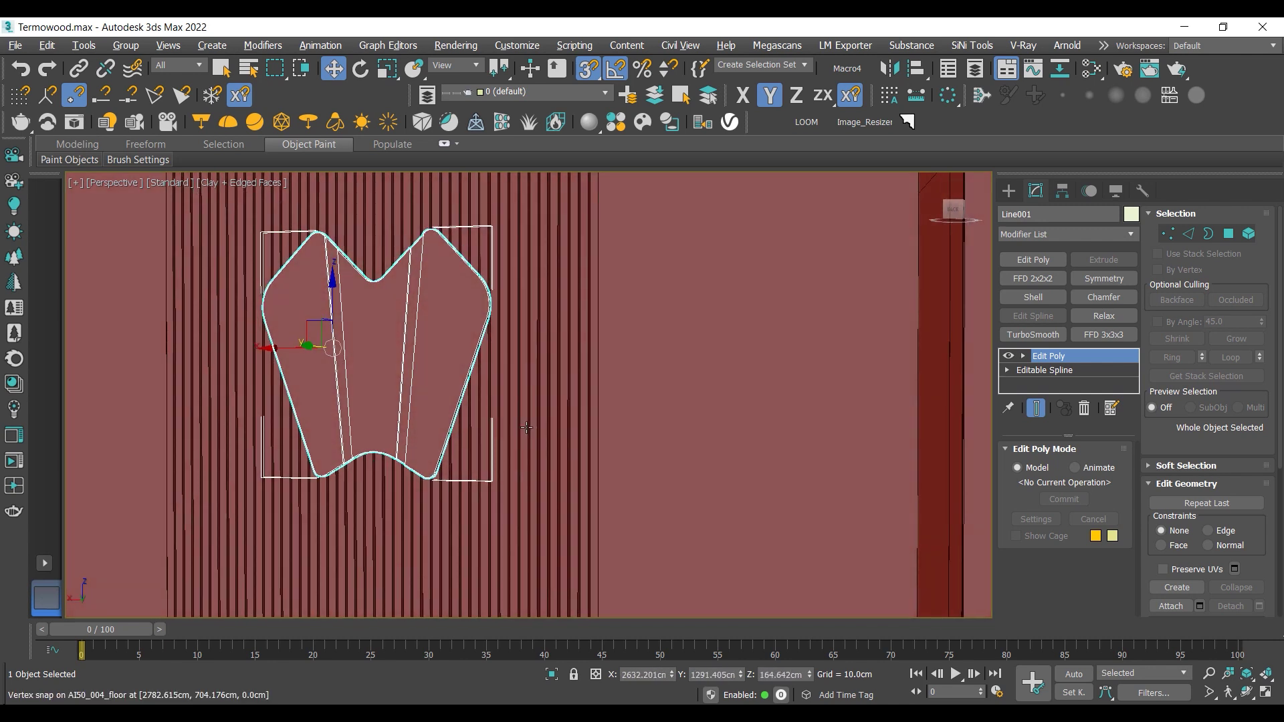
Step: Examine the slatted ceiling panel and the newly sliced wall panel around the logo
middle_click_drag(512, 443, 579, 486)
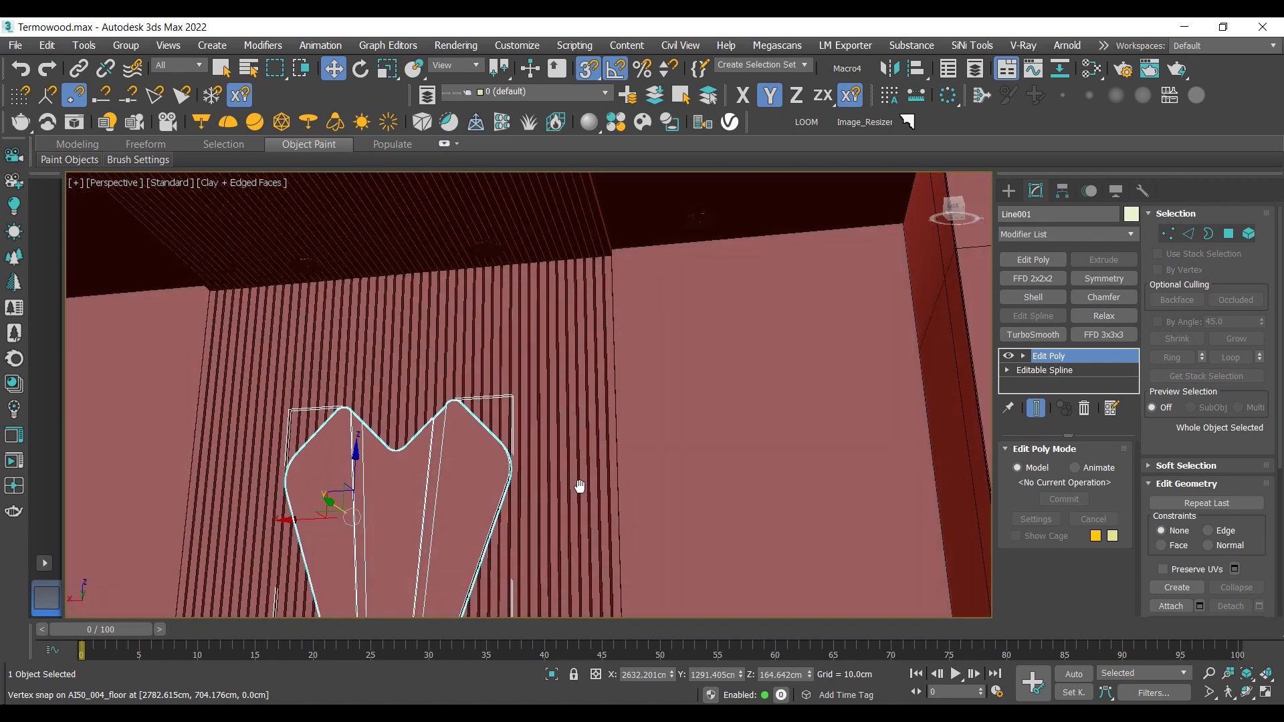
left_click(562, 235)
middle_click_drag(628, 336, 597, 355, "alt")
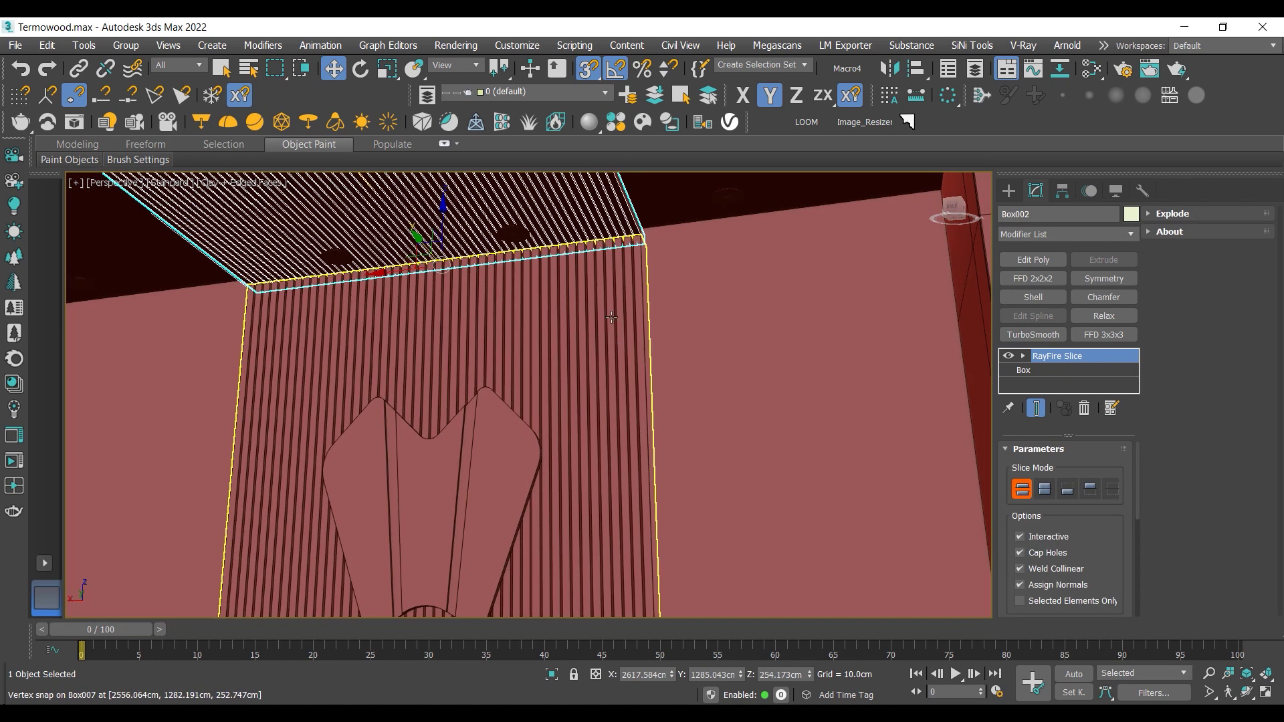
left_click(589, 366)
scroll(615, 323, "up", 6)
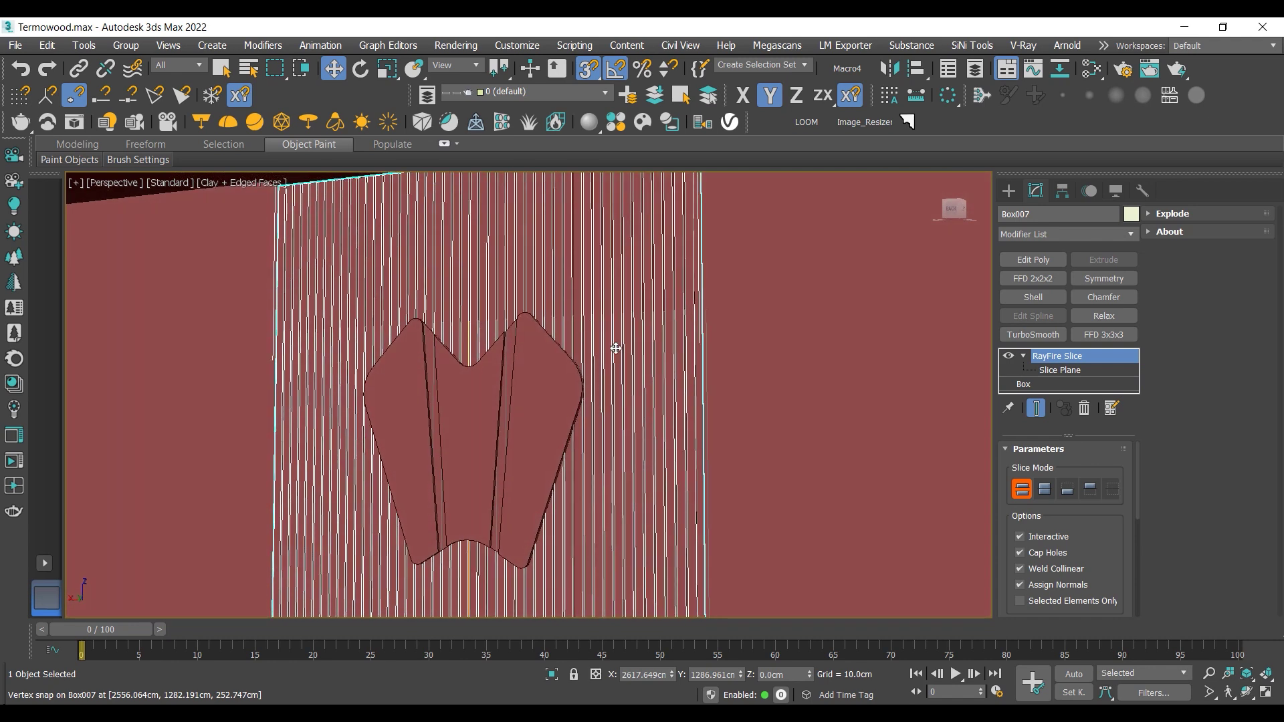
middle_click_drag(615, 350, 616, 266)
scroll(595, 321, "down", 8)
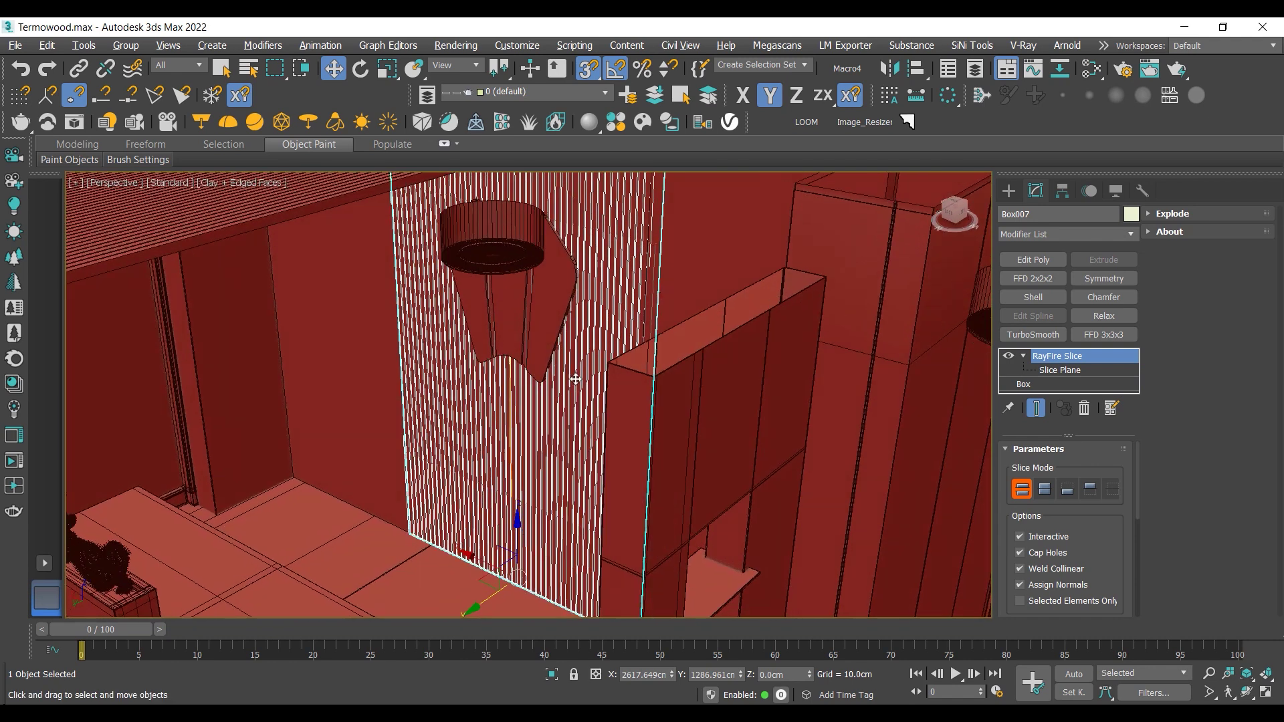
middle_click_drag(594, 363, 594, 358, "alt")
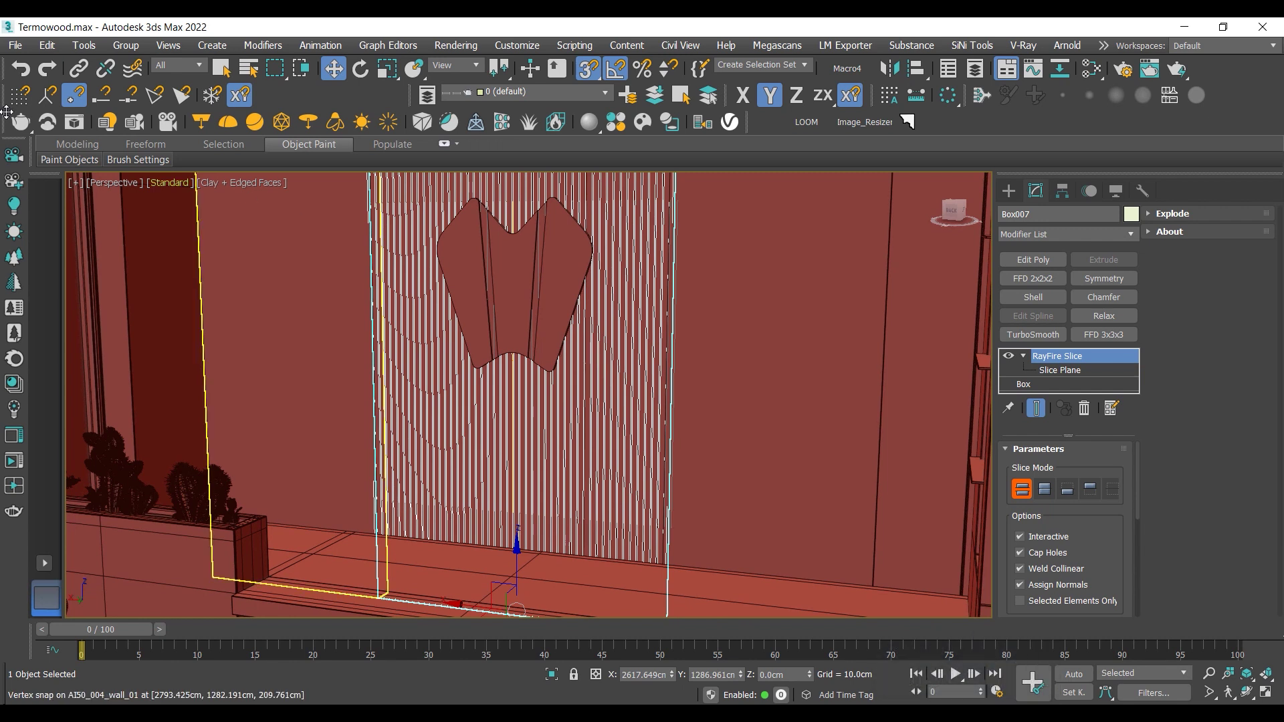
Step: Open the export options for the 3ds Max scene
left_click(15, 45)
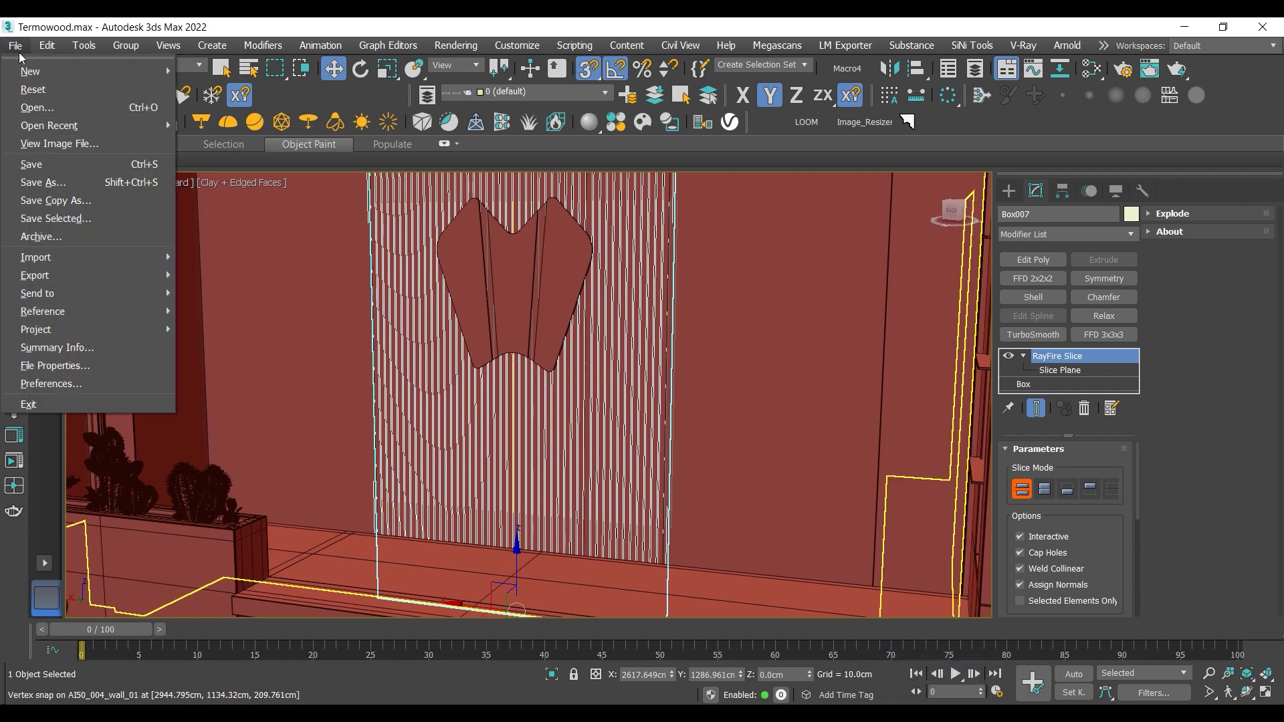
mouse_move(87, 275)
left_click(216, 275)
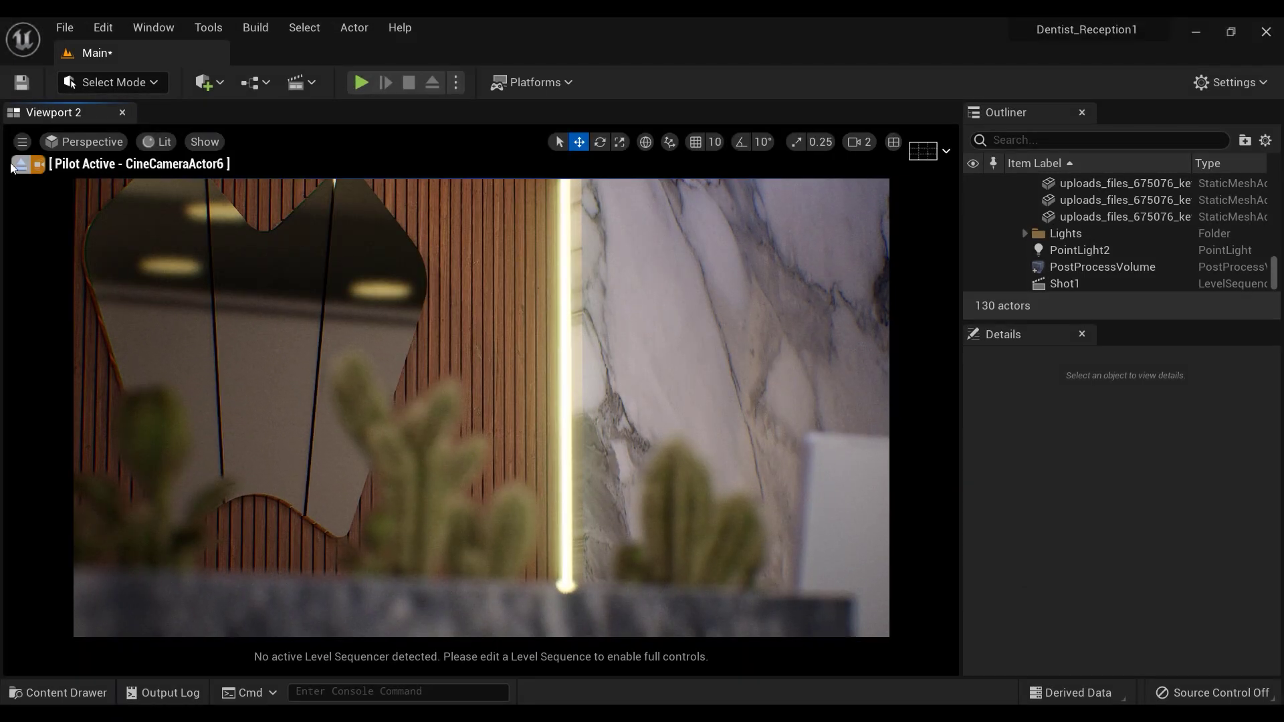
Step: In Unreal Engine, stop piloting CineCameraActor6 and hide the old wooden wall panel Box001 behind the logo
left_click(18, 165)
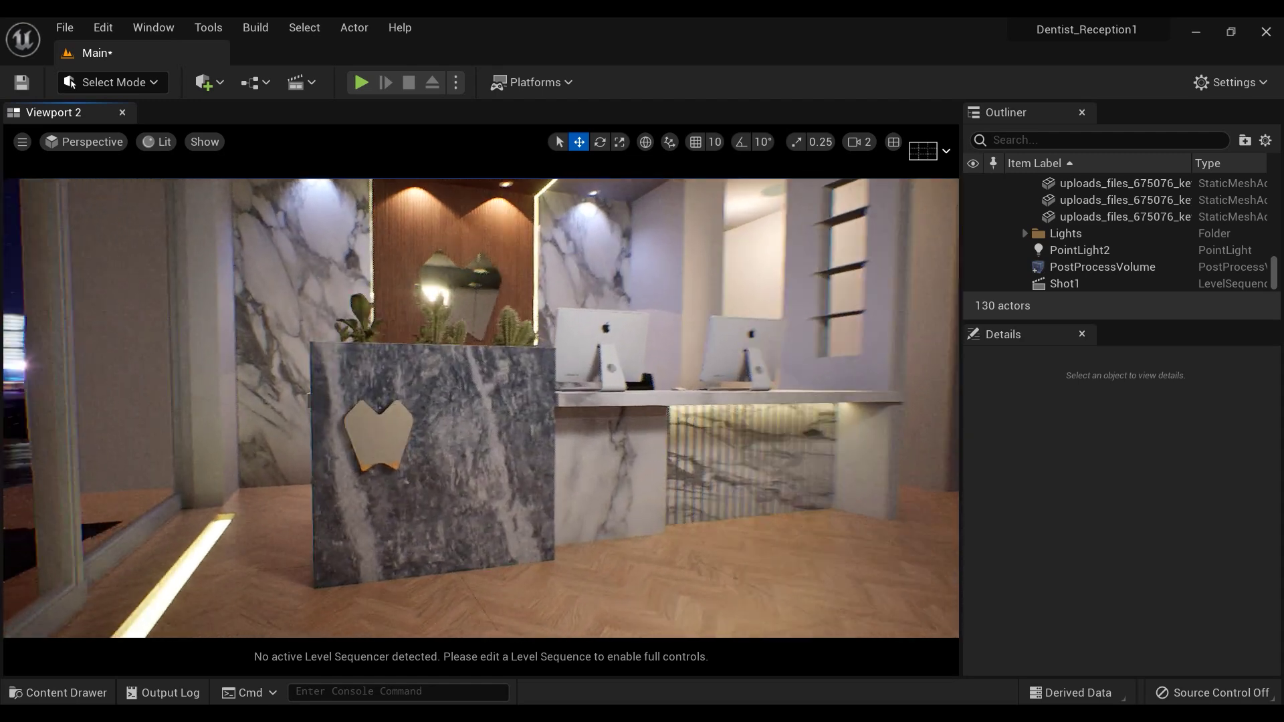
right_click_drag(481, 408, 435, 408)
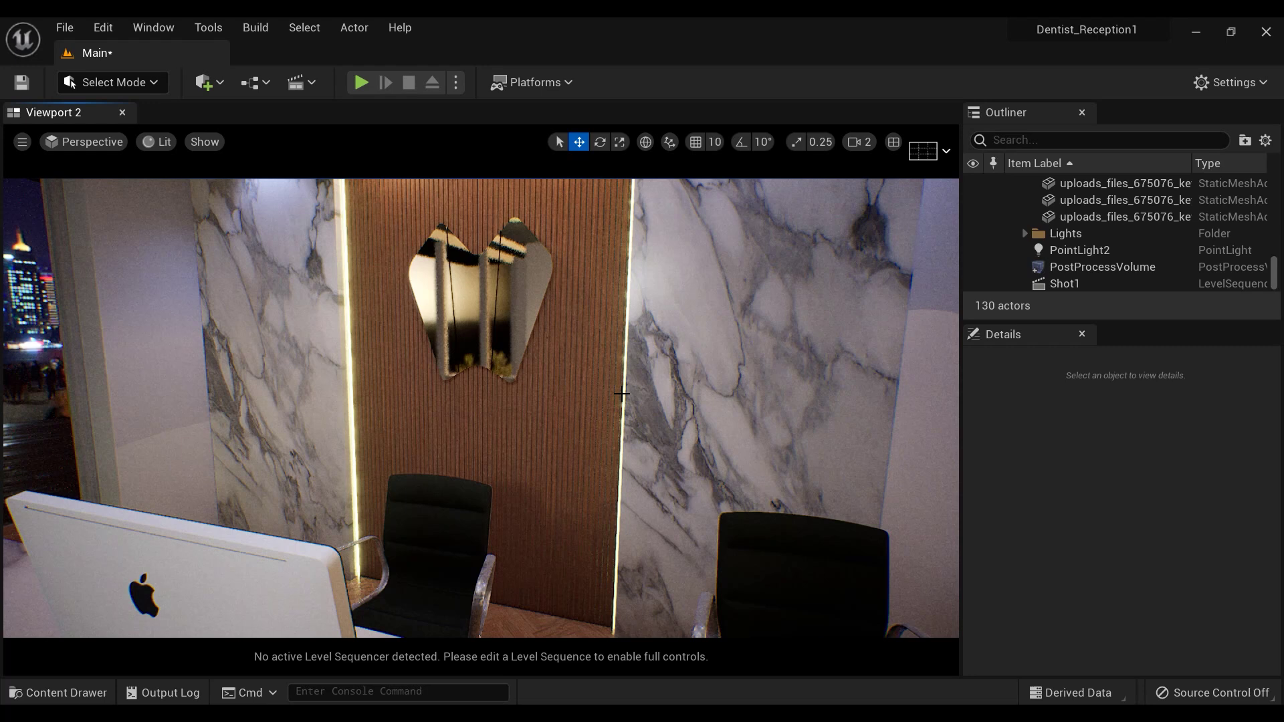
left_click(522, 401)
key("h")
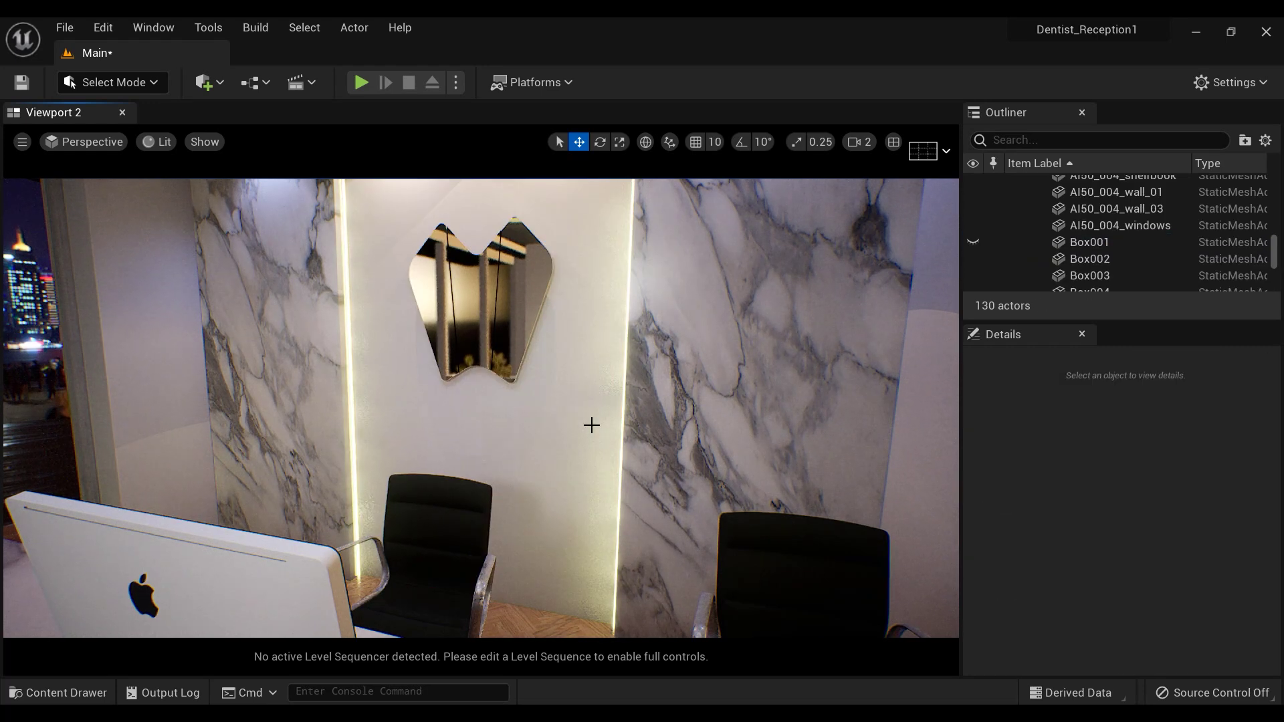
Step: Select the wooden ceiling panel Box002 and locate its static mesh among the project's geometries
right_click_drag(521, 402, 478, 391)
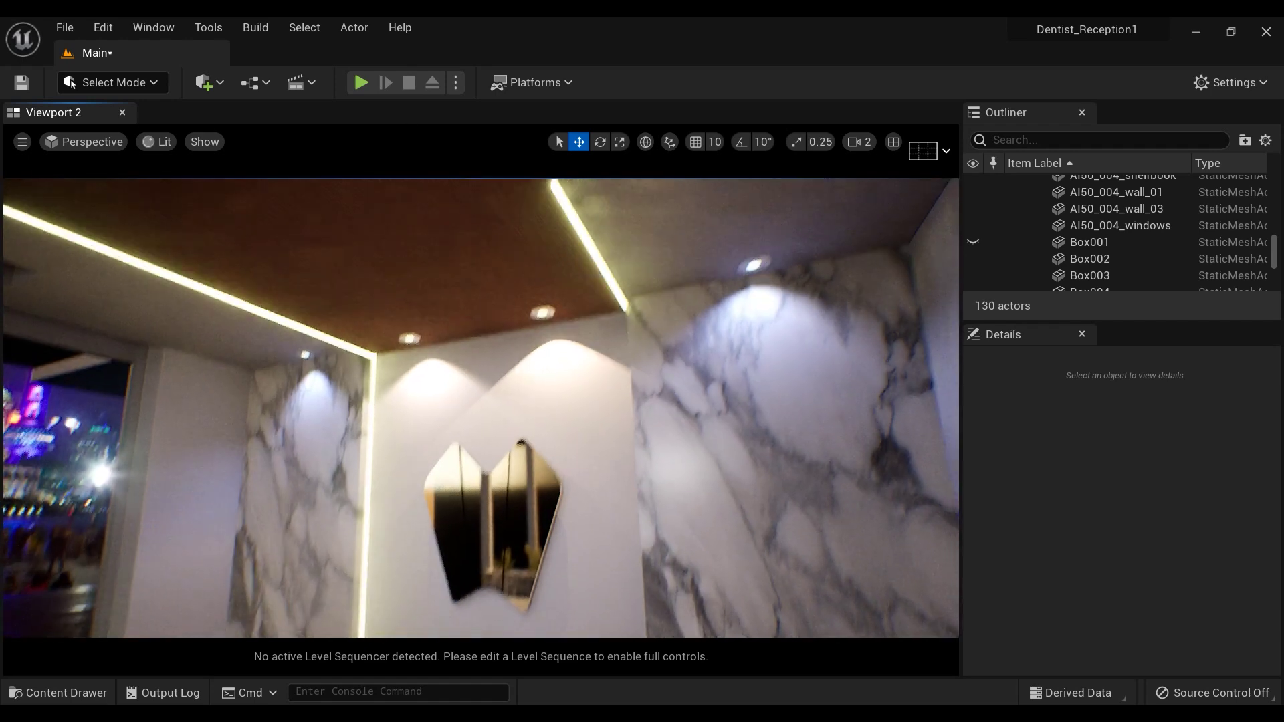
key("ctrl+space")
left_click(519, 354)
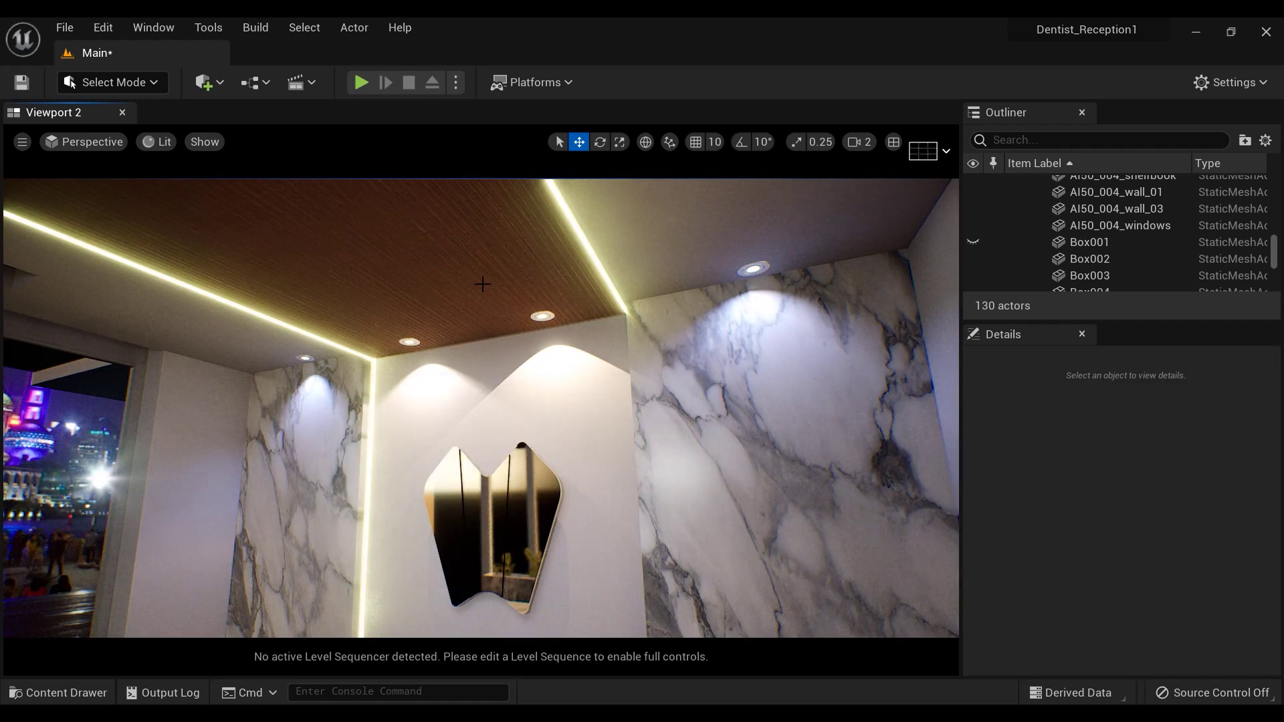
scroll(1194, 546, "up", 1)
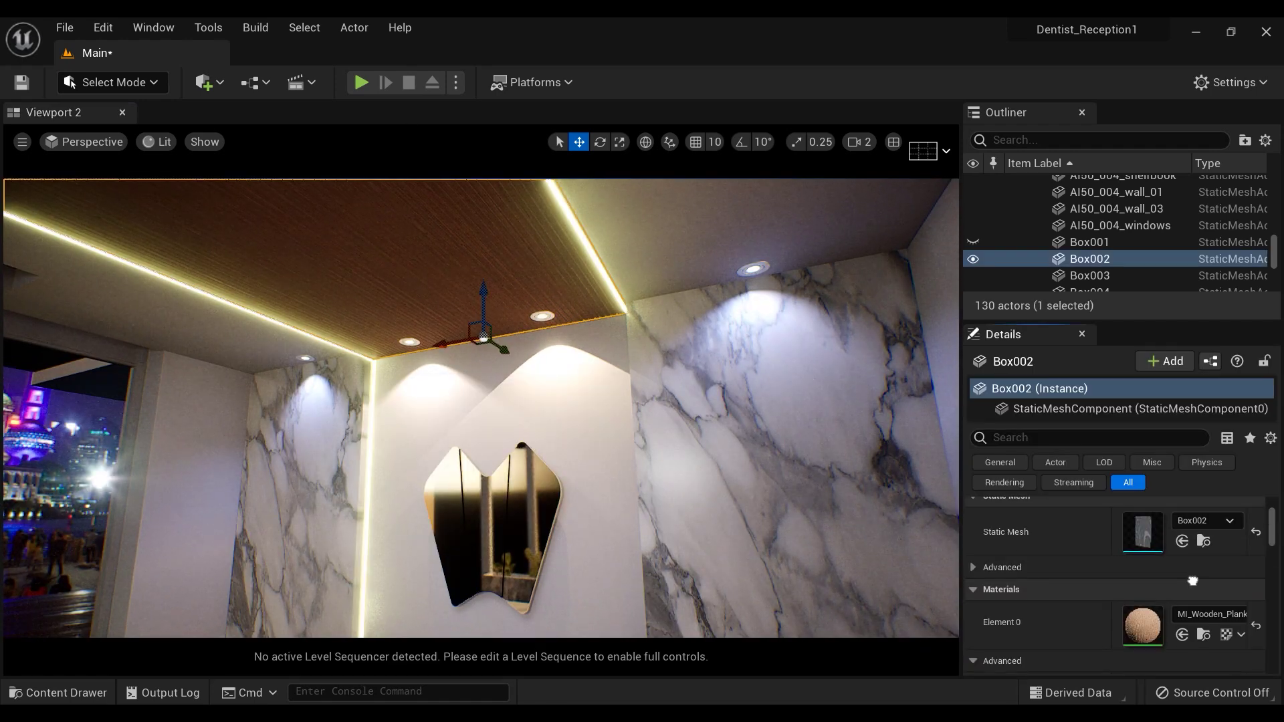
left_click(1204, 541)
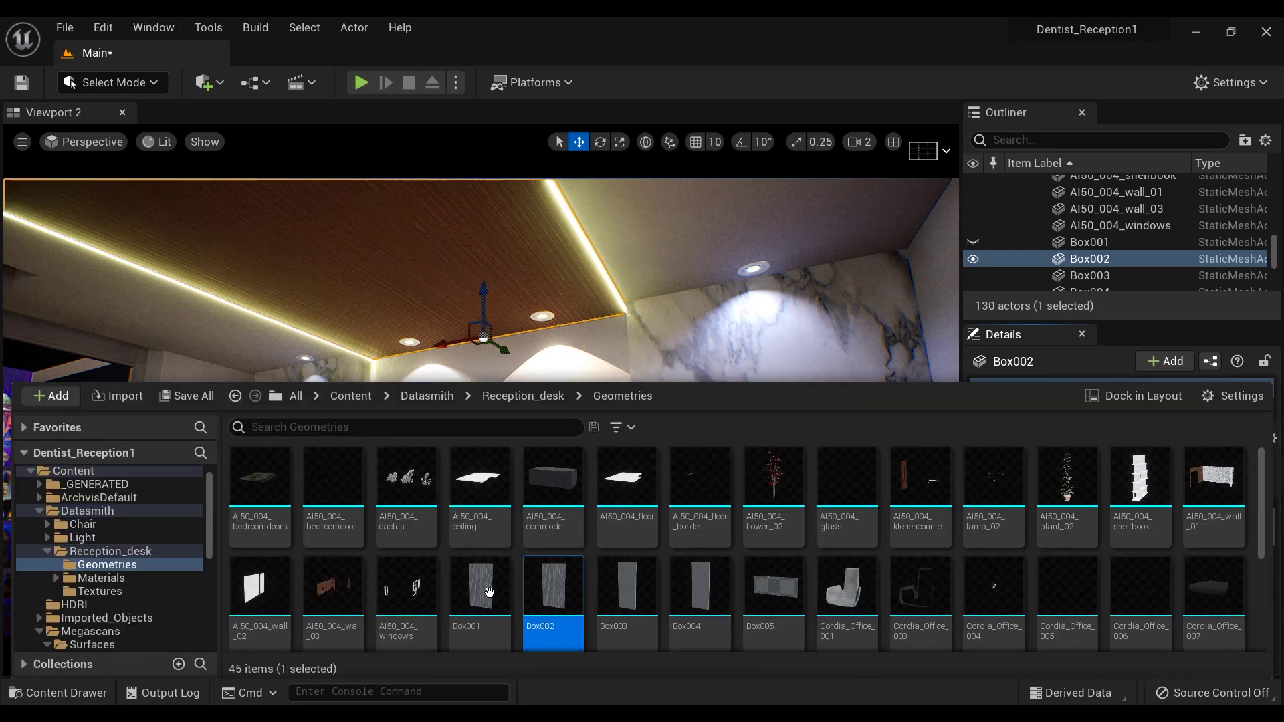
Step: Place the Box001 slatted mesh in the scene and position it in the wall bay behind the logo
mouse_move(487, 591)
mouse_move(647, 342)
right_mouse_down()
mouse_move(649, 442)
mouse_move(628, 495)
mouse_move(647, 342)
right_mouse_up()
key("ctrl+space")
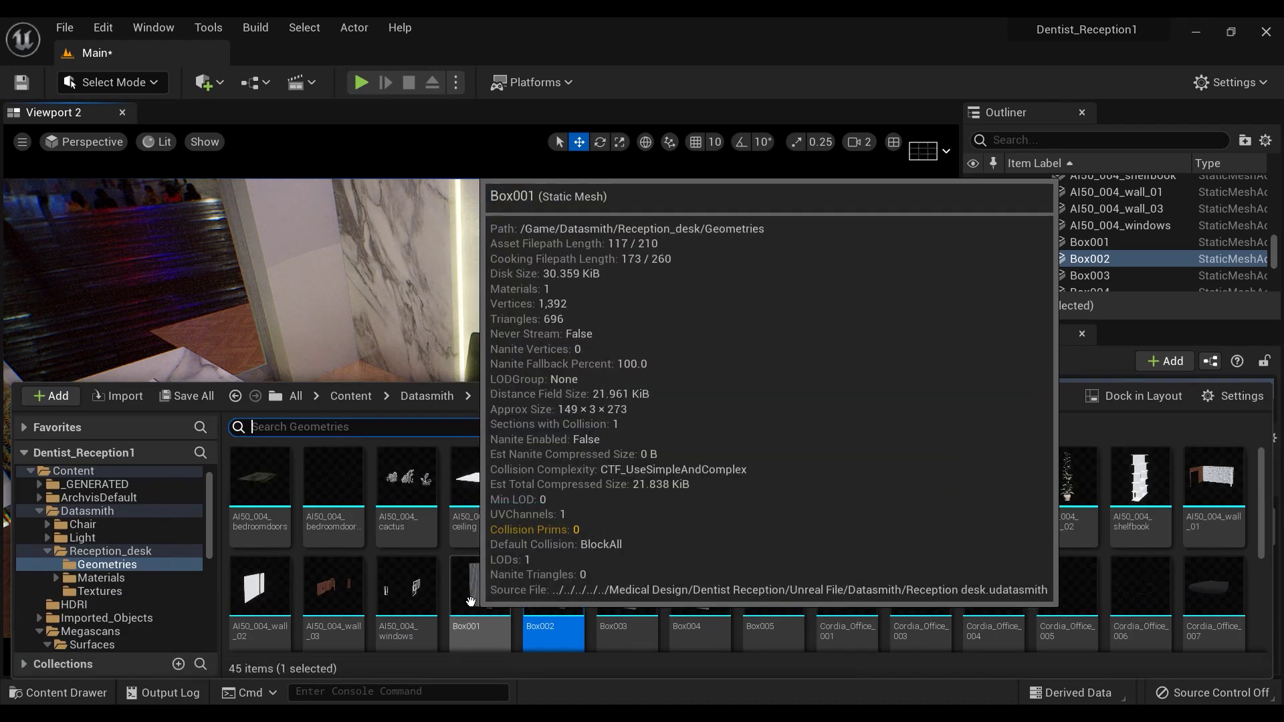
left_click_drag(487, 591, 589, 432)
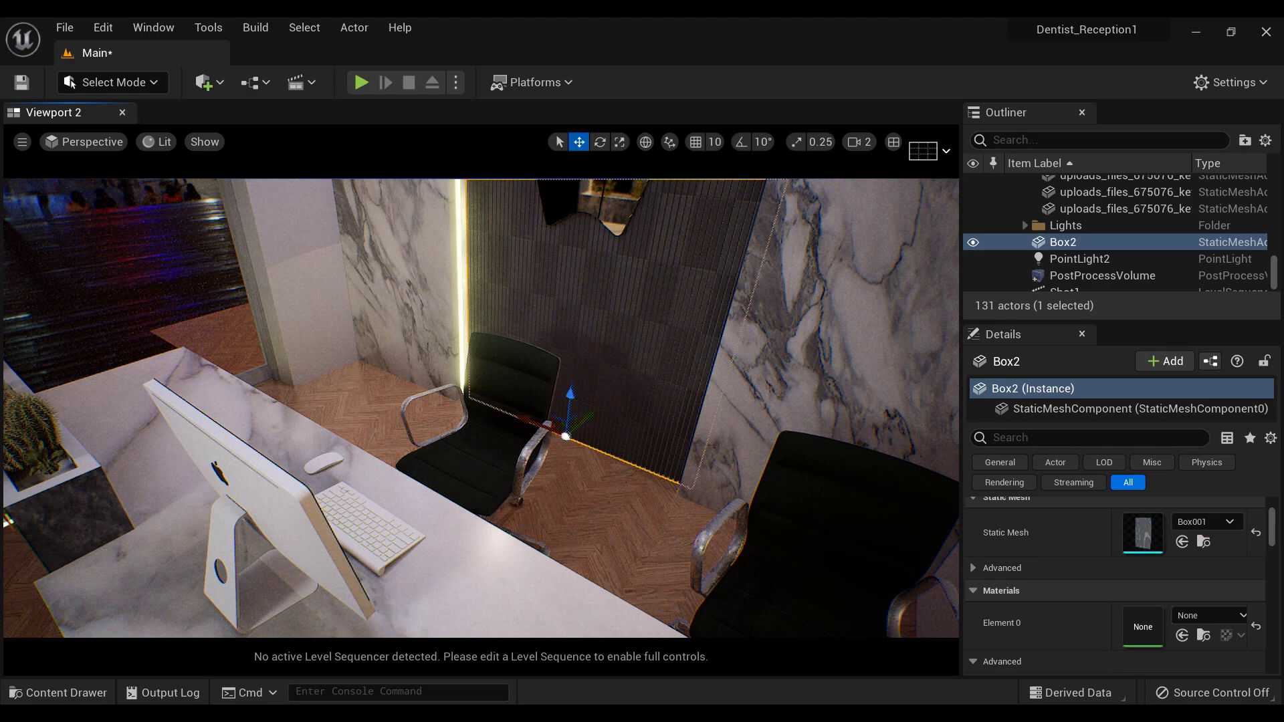
mouse_move(589, 432)
right_mouse_down()
mouse_move(591, 340)
mouse_move(612, 344)
mouse_move(592, 435)
mouse_move(567, 435)
right_mouse_up()
left_click_drag(606, 472, 599, 476)
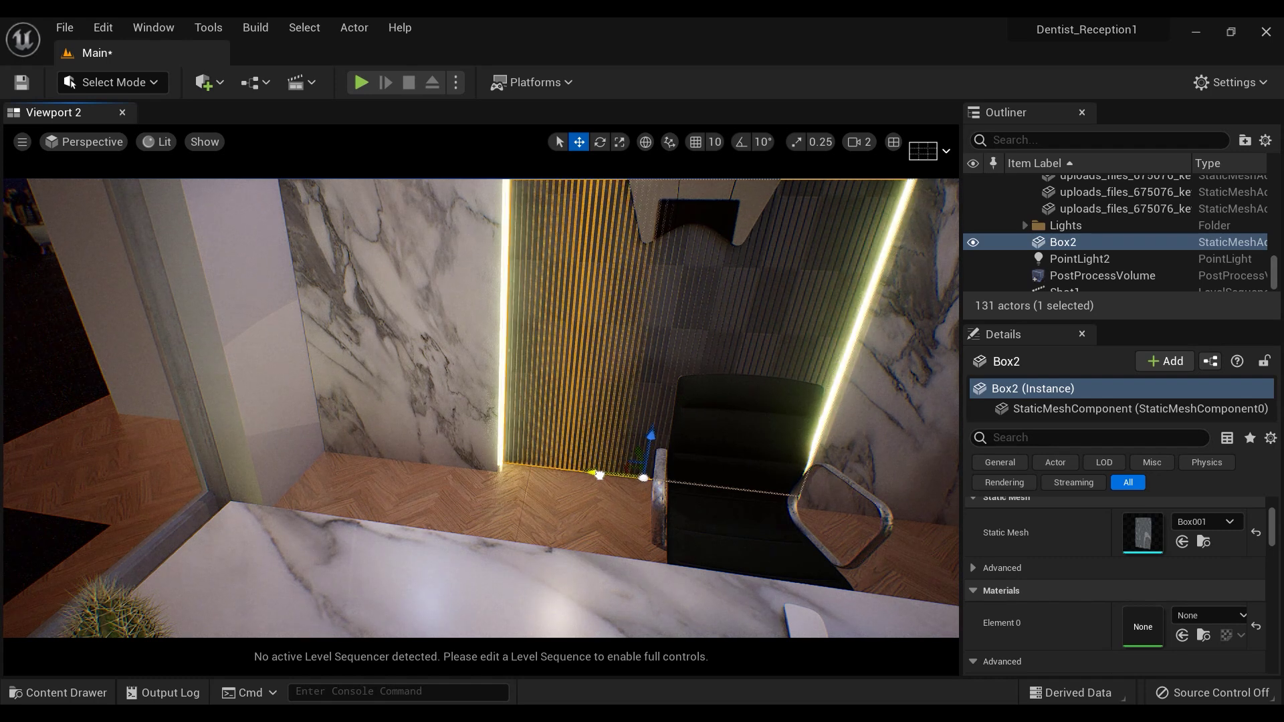
Step: Select the ceiling panel, locate its Wooden_Planks material instance in the project content and open it for editing
mouse_move(491, 332)
right_mouse_down()
mouse_move(497, 294)
mouse_move(490, 332)
right_mouse_up()
left_click(490, 332)
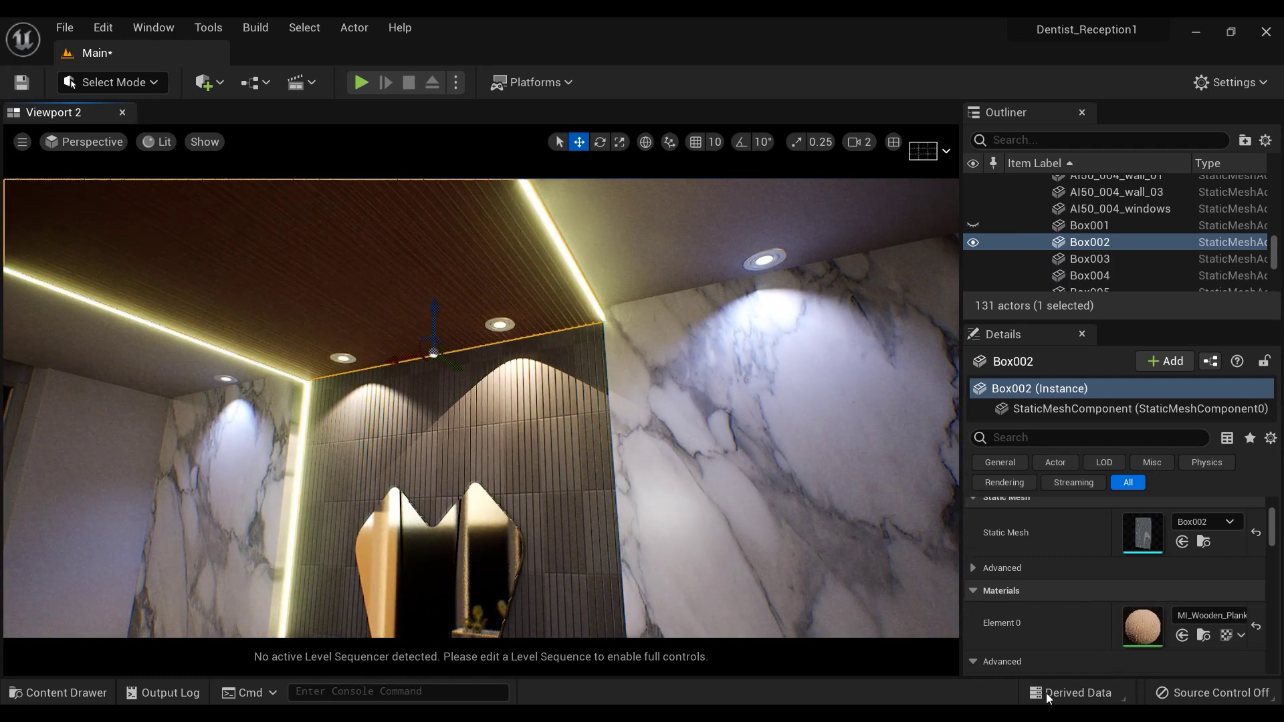
left_click(1203, 634)
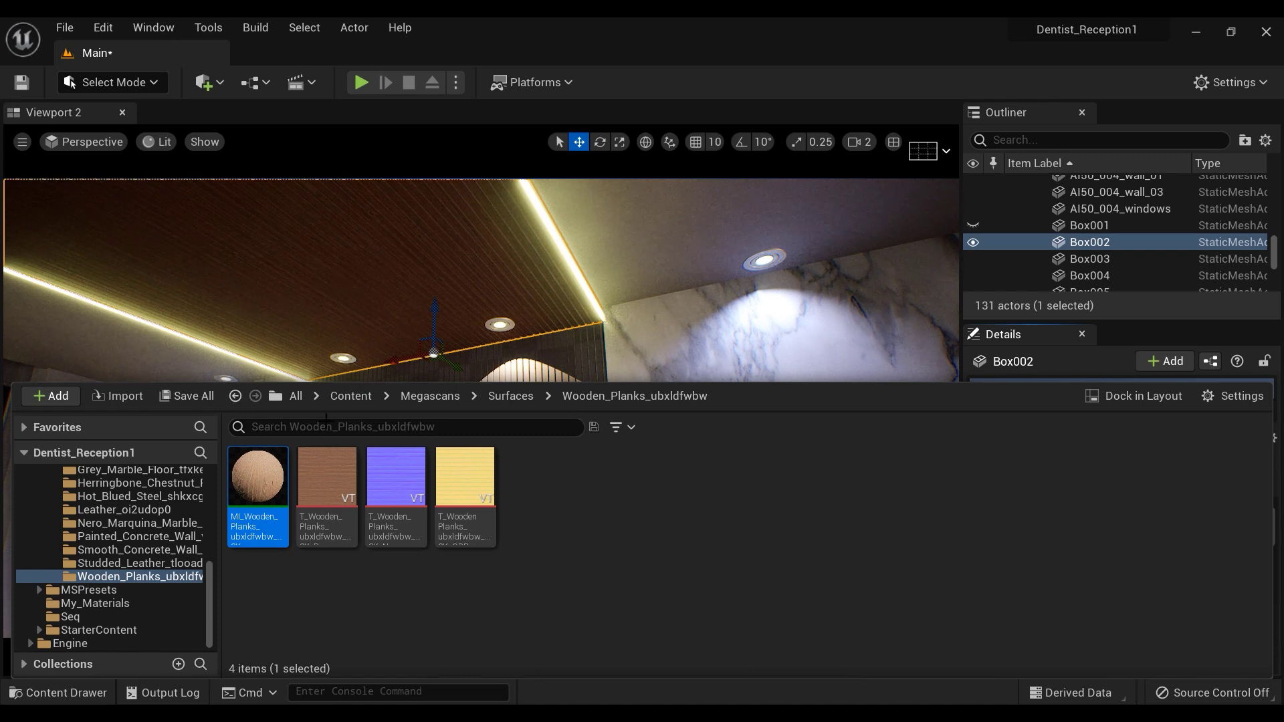
left_click(369, 295)
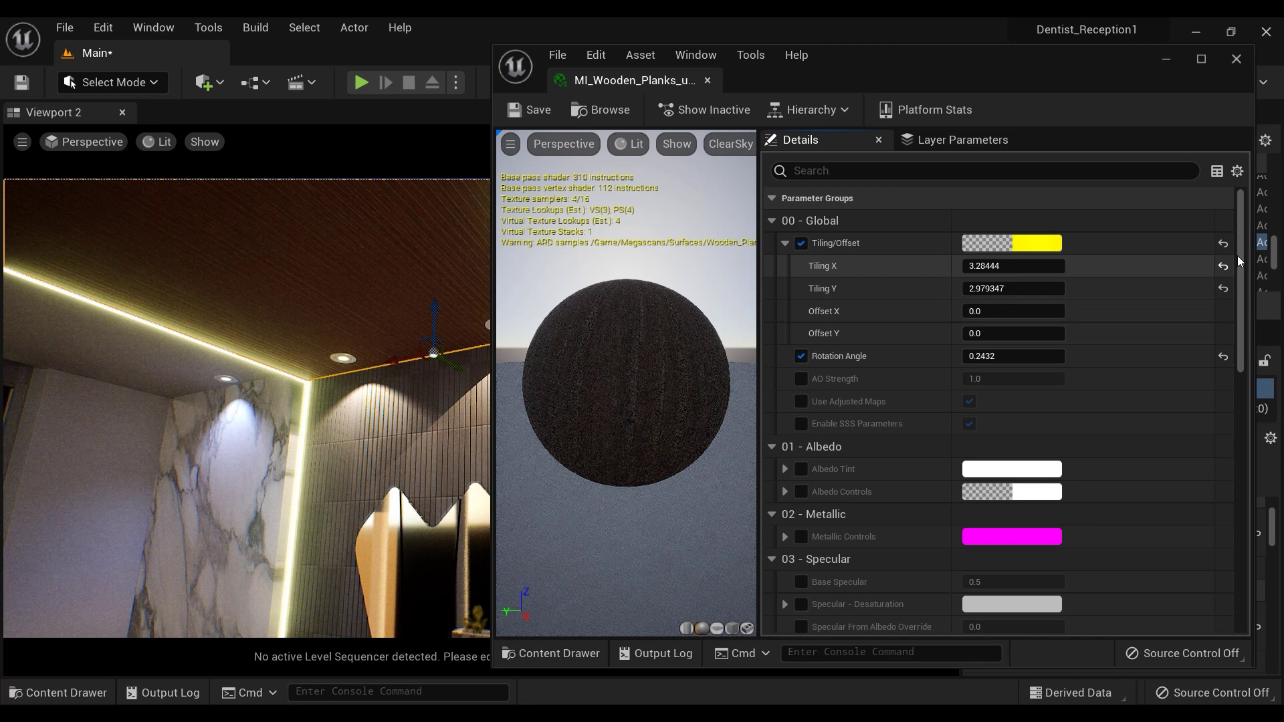
Step: Reset the planks material's Tiling X, Tiling Y and Rotation Angle to 0.0 and leave its editor
left_click(1222, 266)
left_click(1223, 265)
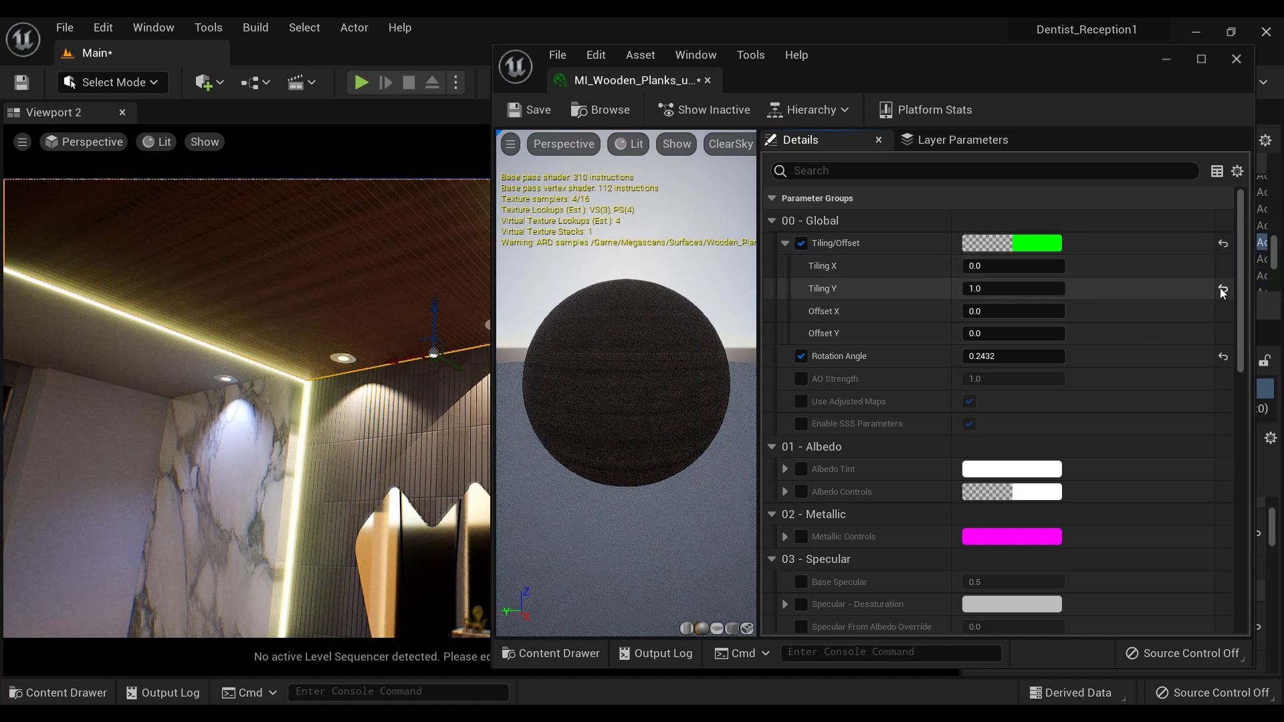
left_click(1223, 355)
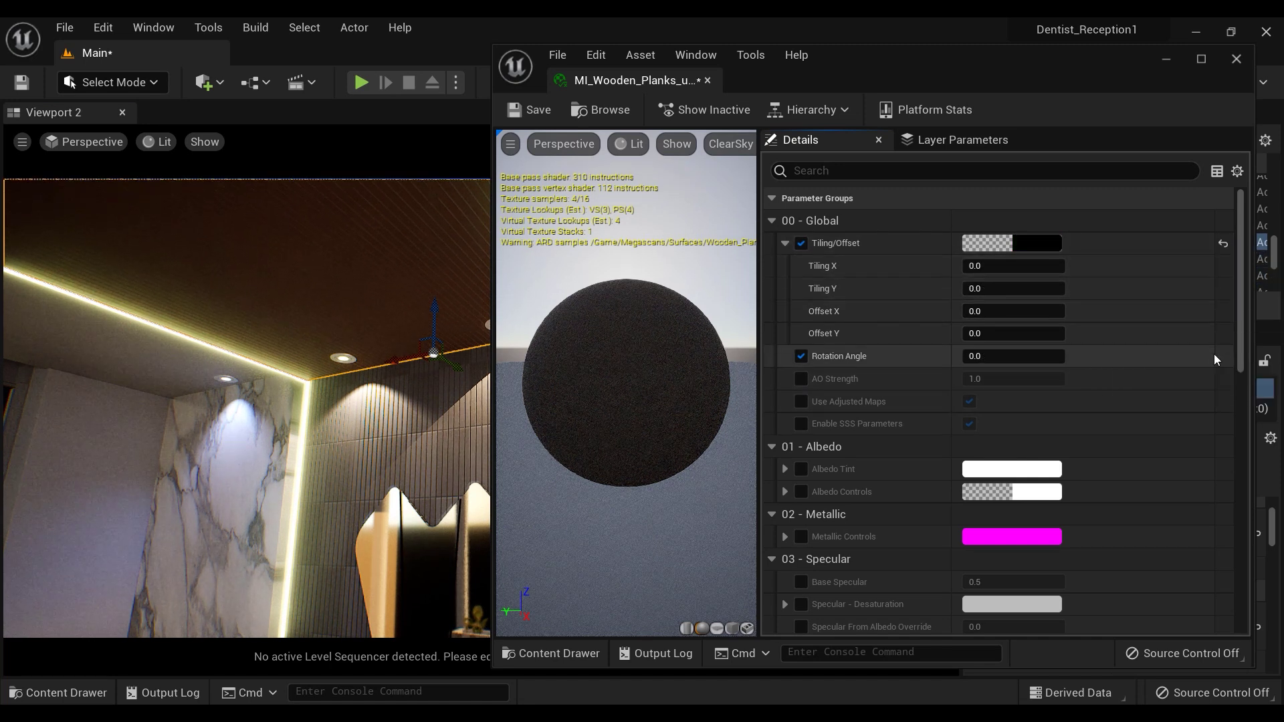
left_click(1237, 59)
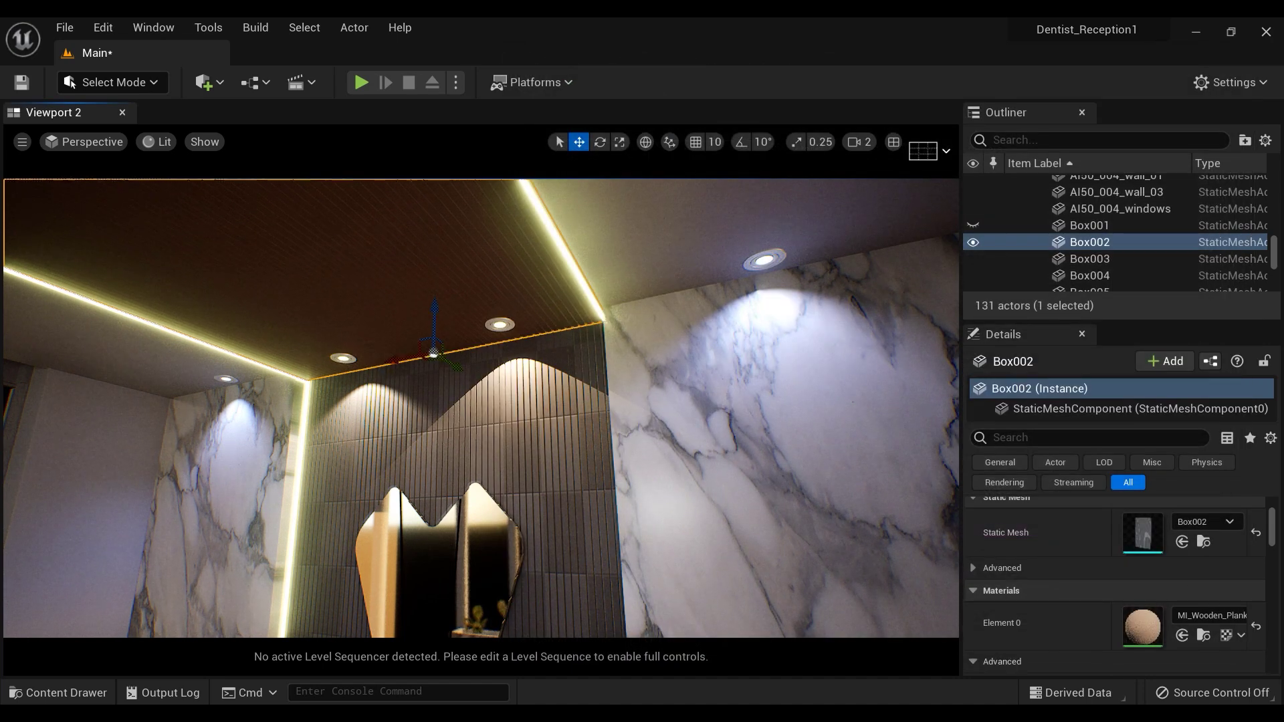
Step: Apply the Wooden_Planks material instance to the new slatted wall panel behind the logo
mouse_move(491, 478)
right_mouse_down()
mouse_move(470, 550)
mouse_move(498, 541)
mouse_move(490, 477)
right_mouse_up()
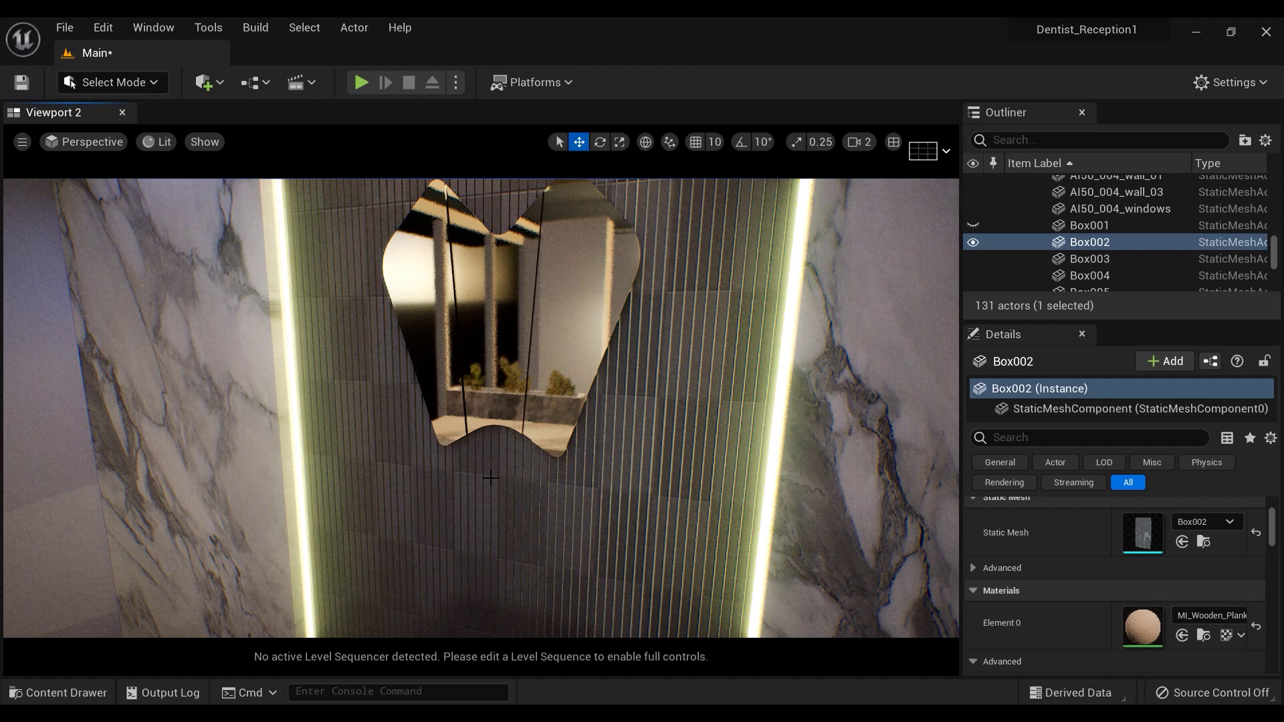
key("ctrl+space")
left_click_drag(258, 476, 501, 534)
right_click_drag(500, 533, 583, 518)
key("w")
key("s")
right_click_drag(464, 514, 464, 531)
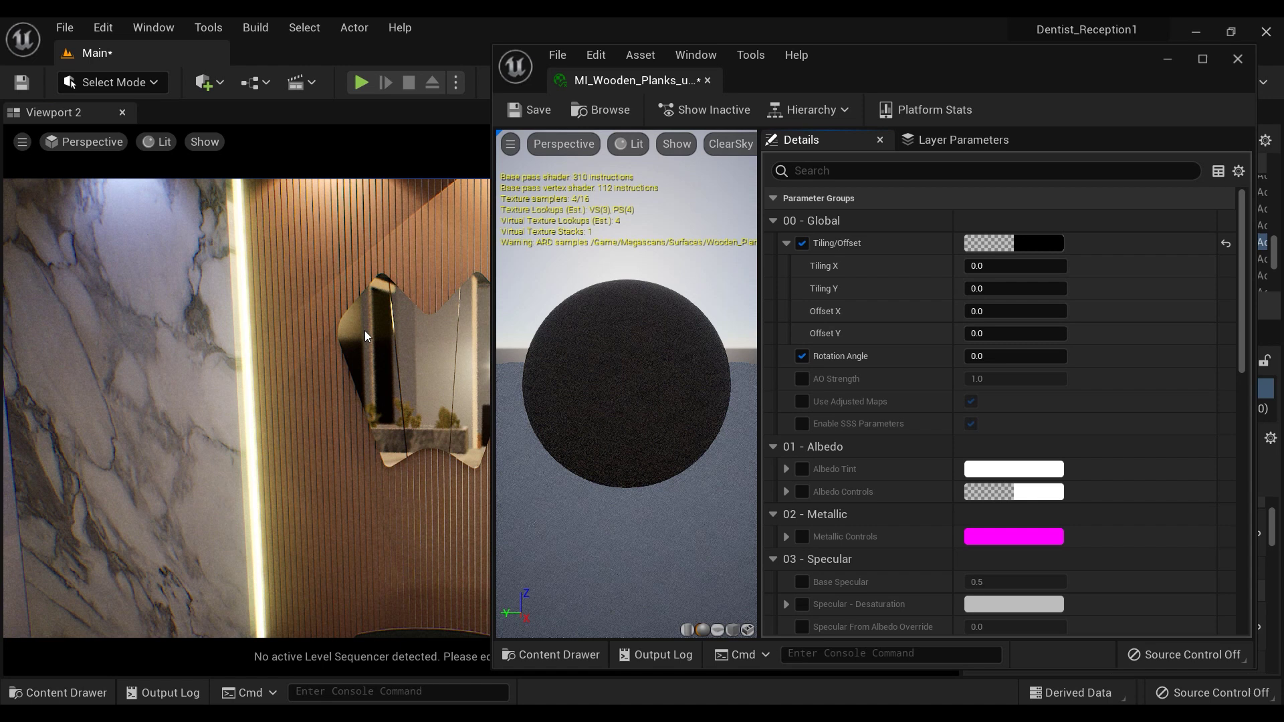
Step: Set the planks material's Rotation Angle to 0.2816, Tiling X to about 4.95 and Tiling Y to about 3.70, keeping the panel in view
left_click_drag(816, 78, 844, 77)
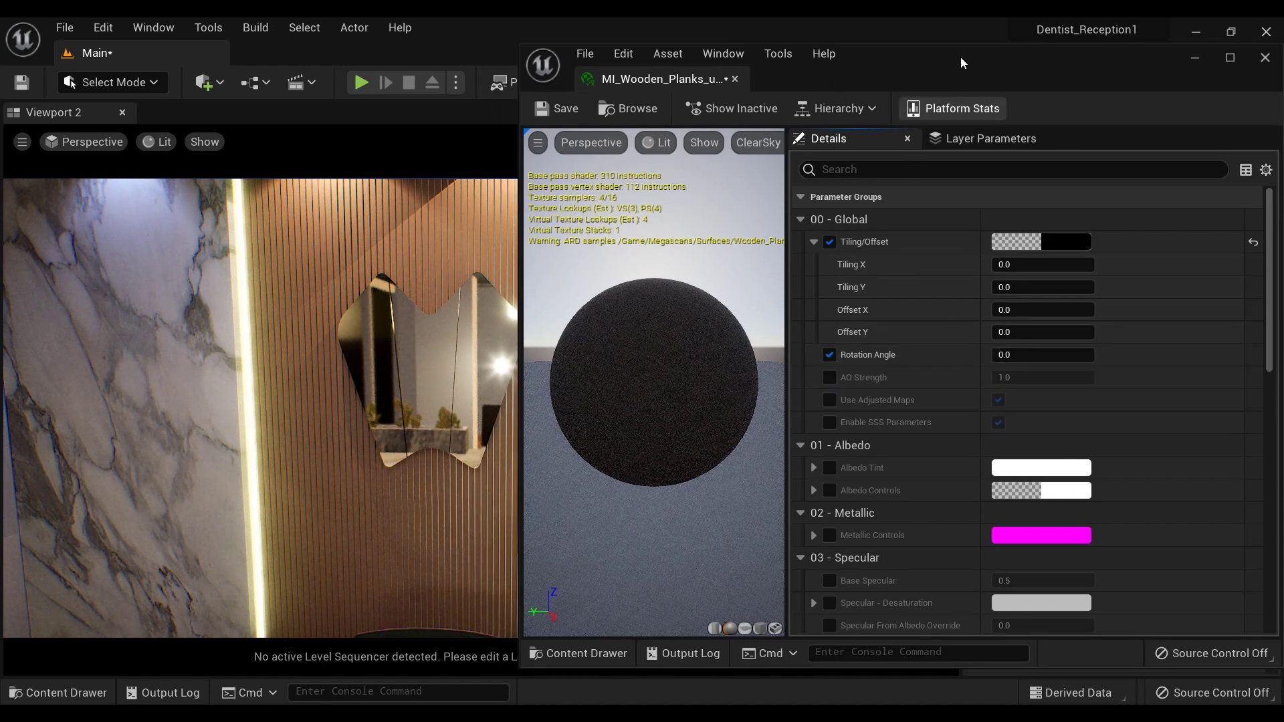
left_click_drag(960, 57, 1091, 64)
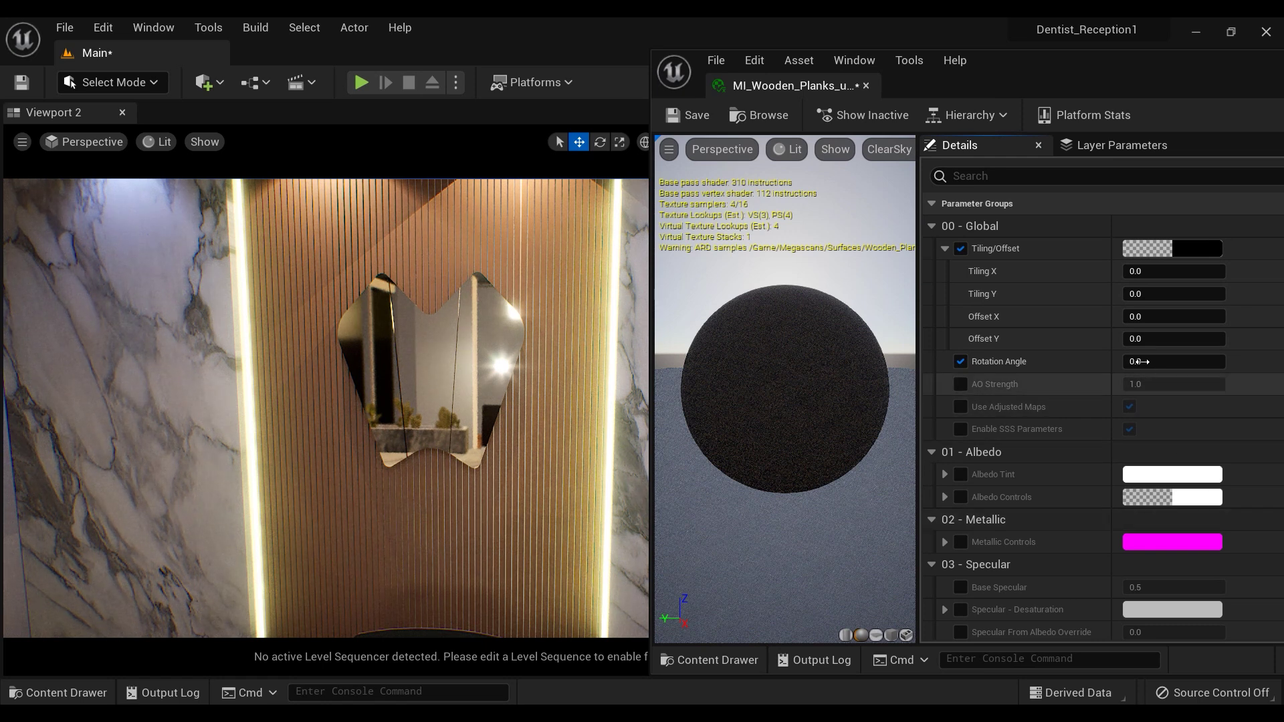
left_click_drag(1173, 361, 1223, 361)
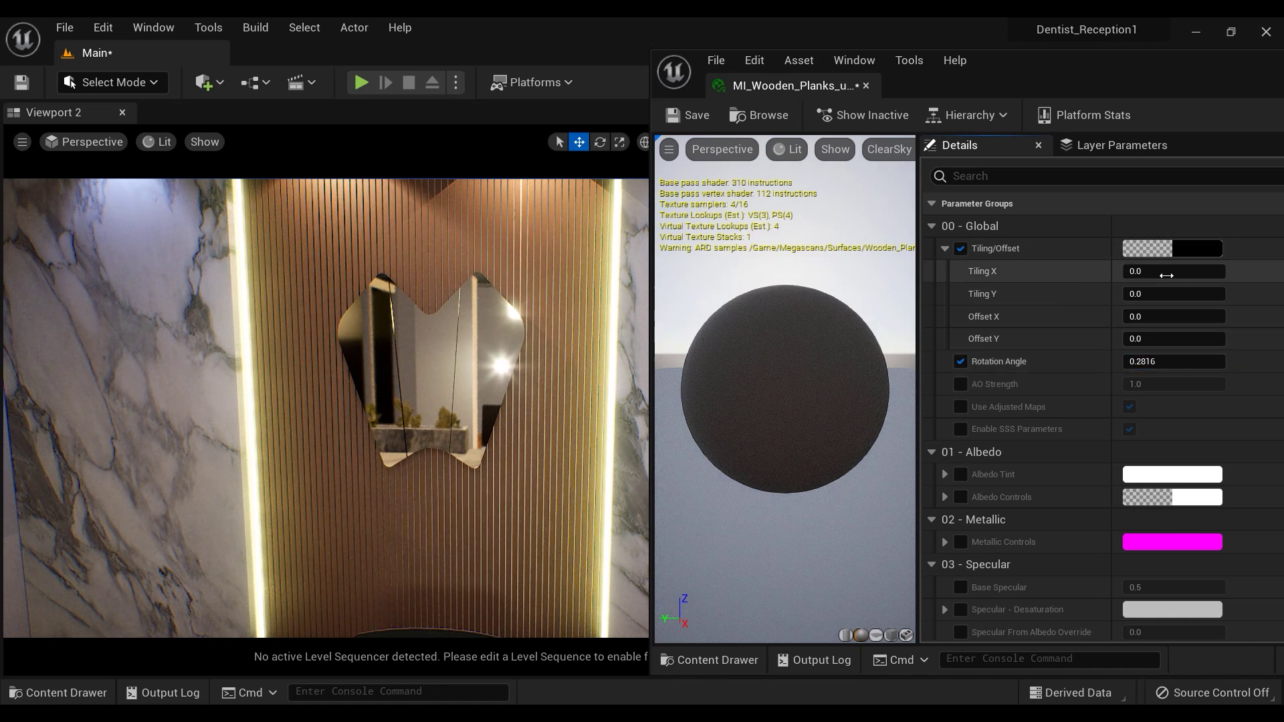
mouse_move(1173, 271)
left_mouse_down()
mouse_move(1224, 271)
mouse_move(1173, 294)
mouse_move(1207, 293)
mouse_move(1163, 286)
mouse_move(1197, 271)
left_mouse_up()
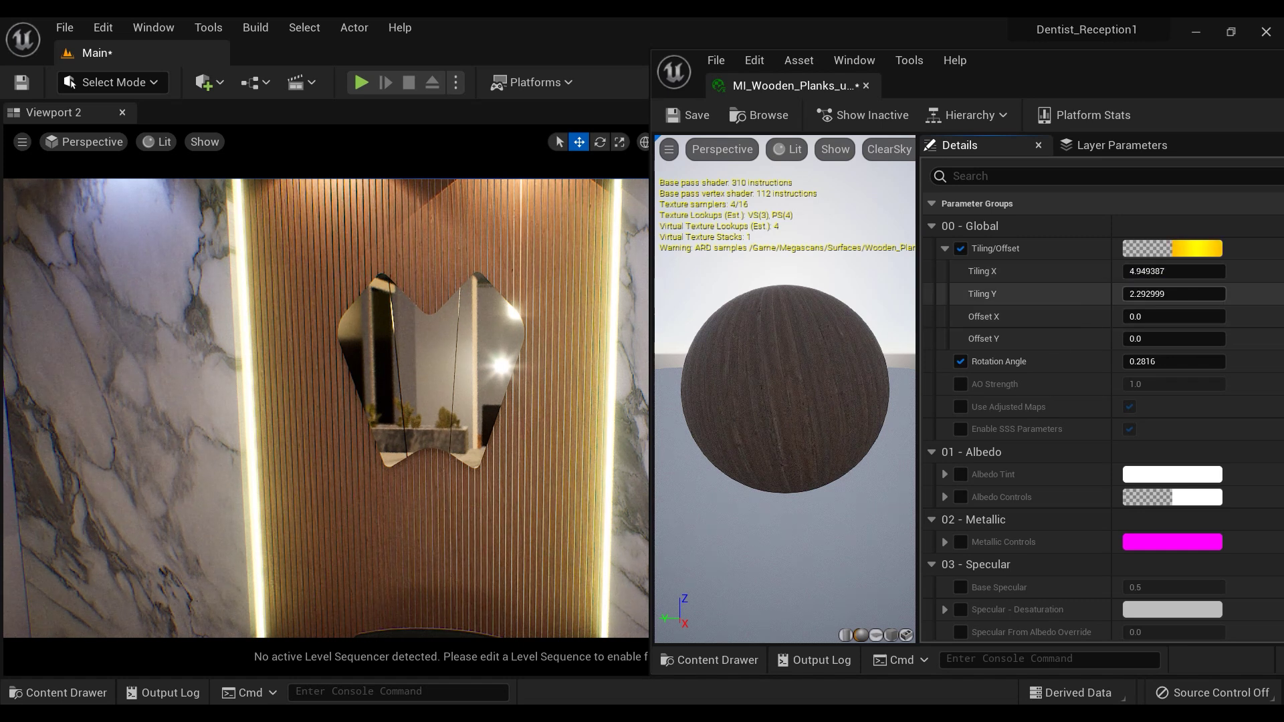
left_click_drag(1174, 294, 1176, 294)
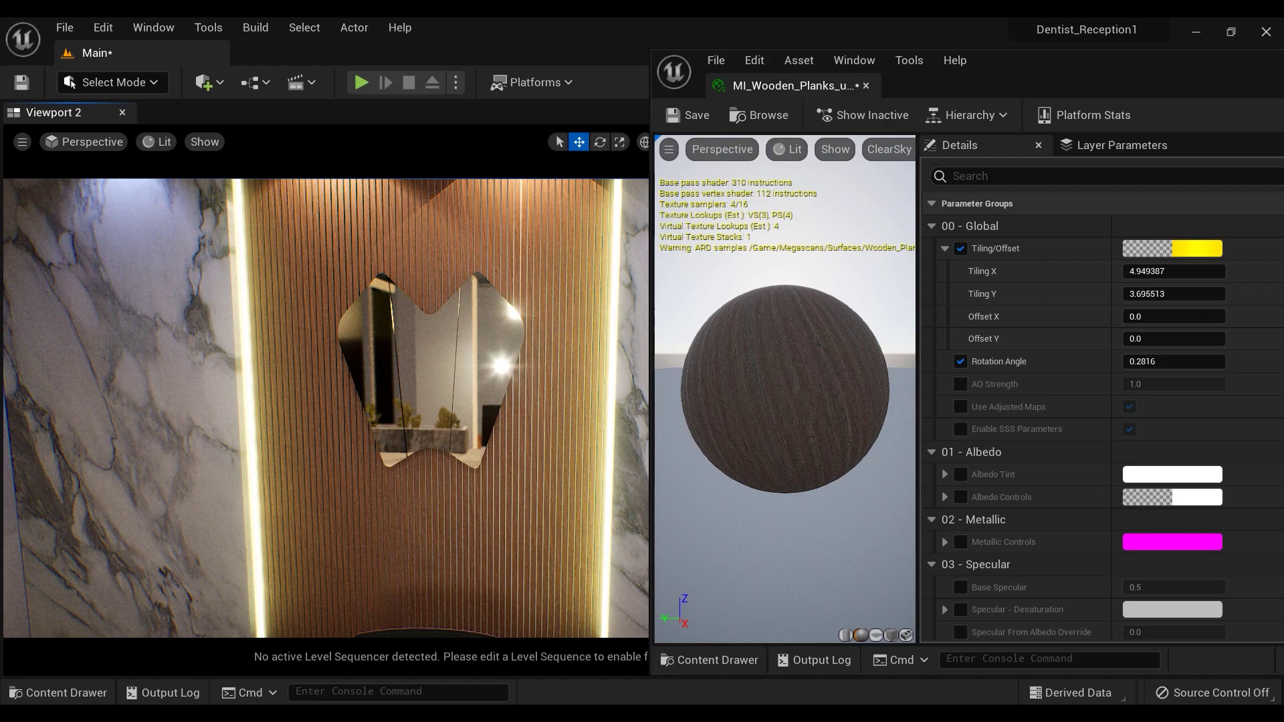
Step: Refine the planks material to Rotation Angle 0.2432, Tiling X about 5.38 and Tiling Y about 4.71, and close its editor
right_click_drag(325, 408, 385, 445)
right_click_drag(533, 399, 562, 395)
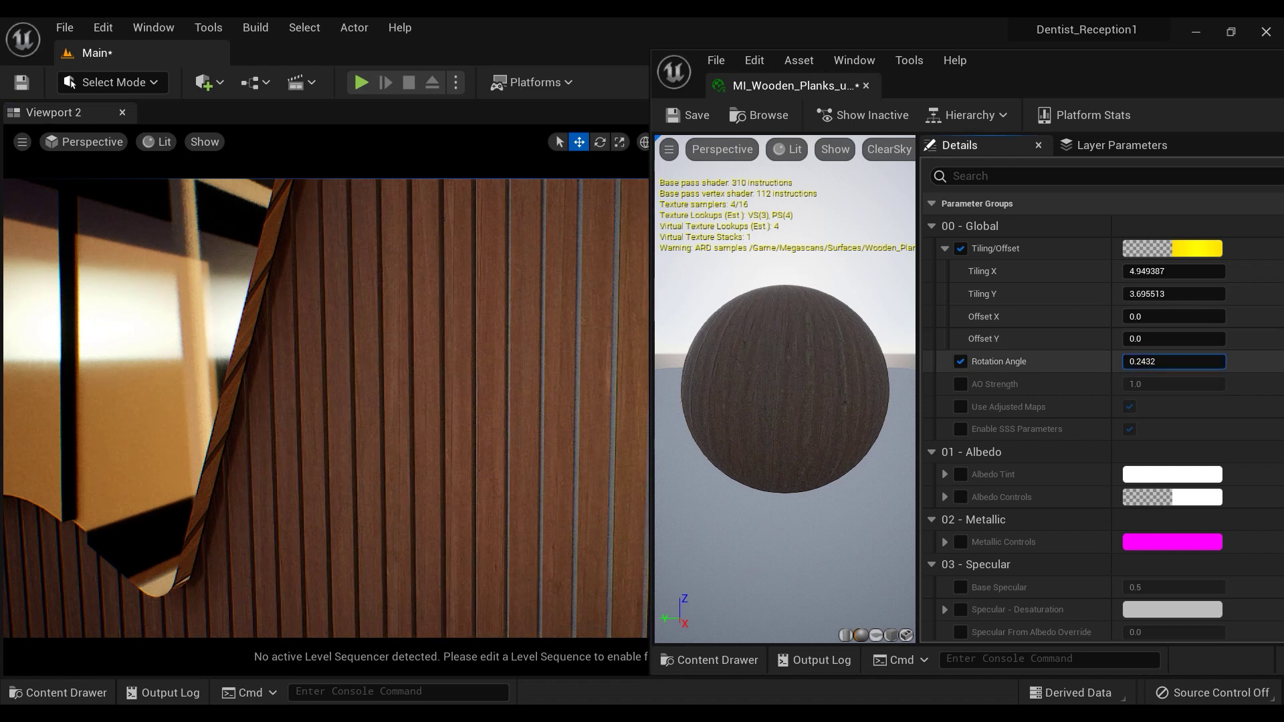
left_click_drag(1173, 362, 1163, 362)
left_click_drag(1173, 362, 1170, 362)
right_click_drag(339, 446, 318, 447)
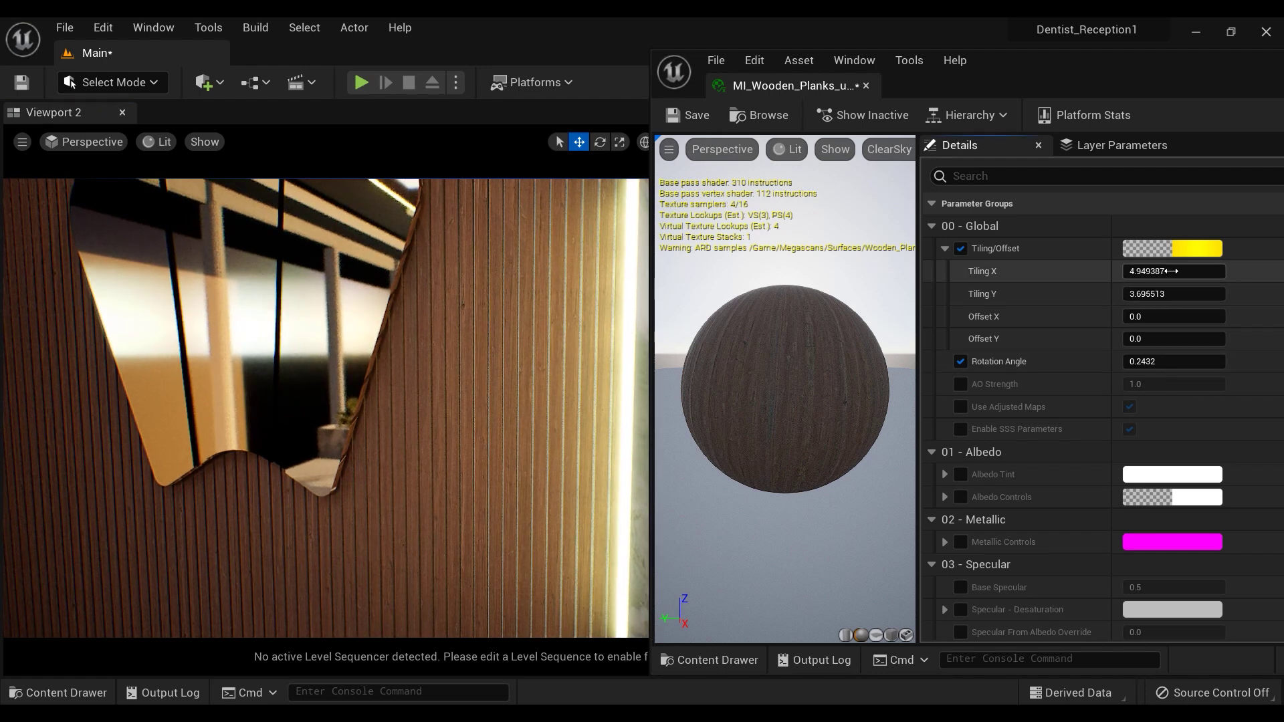
left_click_drag(1172, 271, 1183, 270)
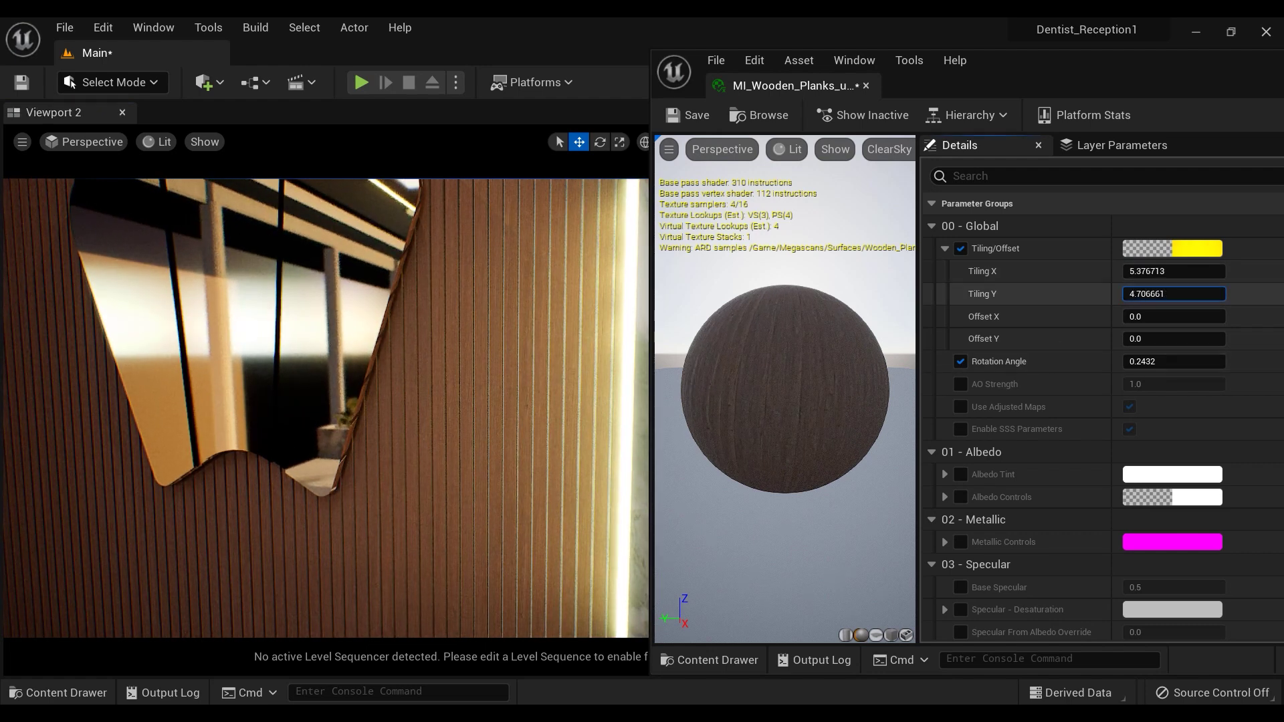
mouse_move(502, 427)
right_mouse_down()
mouse_move(468, 428)
mouse_move(503, 431)
right_mouse_up()
left_click_drag(1184, 83, 1063, 104)
left_click(1275, 85)
Step: Pilot CineCameraActor6 and slightly adjust its framing of the logo and slatted wall
left_click(87, 142)
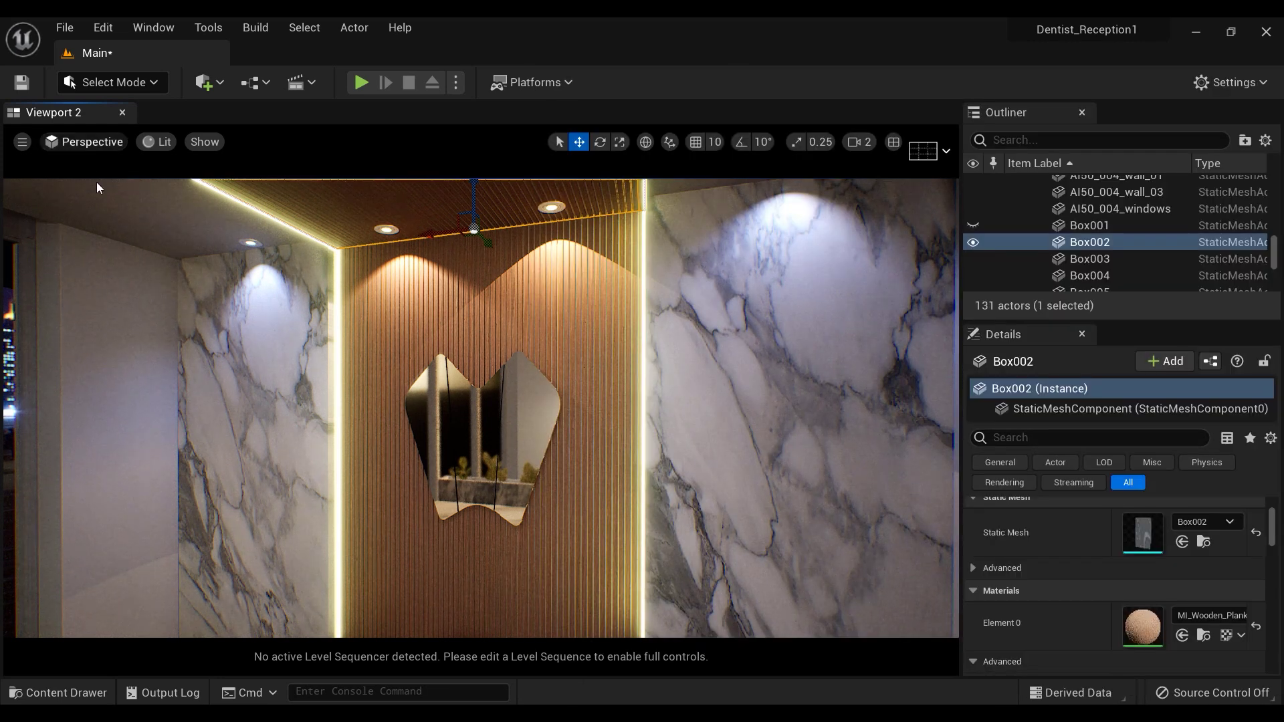
left_click(122, 367)
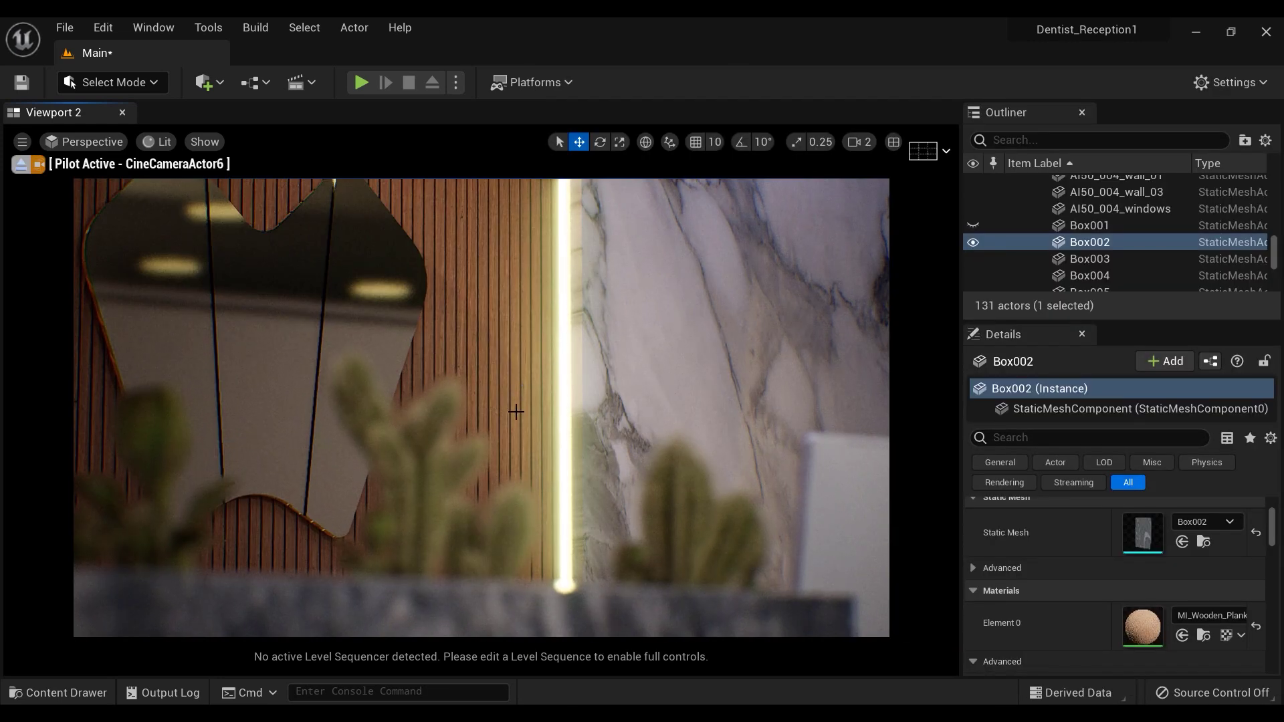
right_click_drag(515, 411, 515, 411)
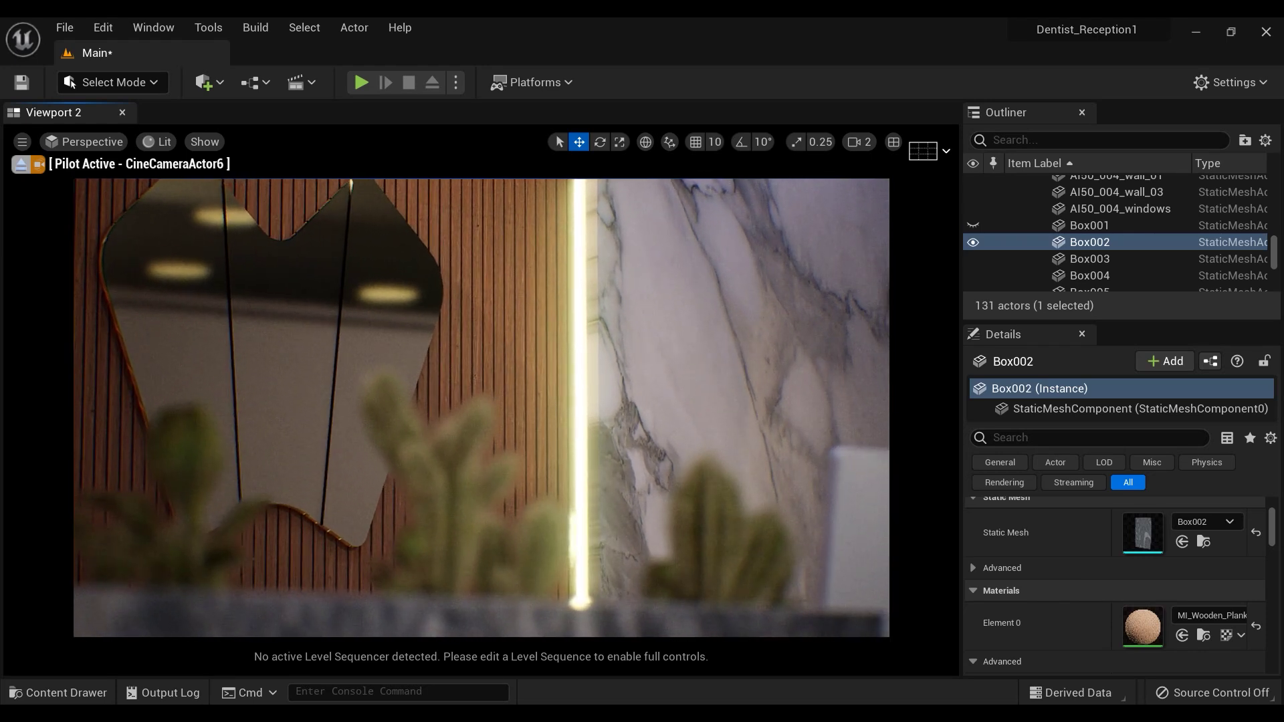